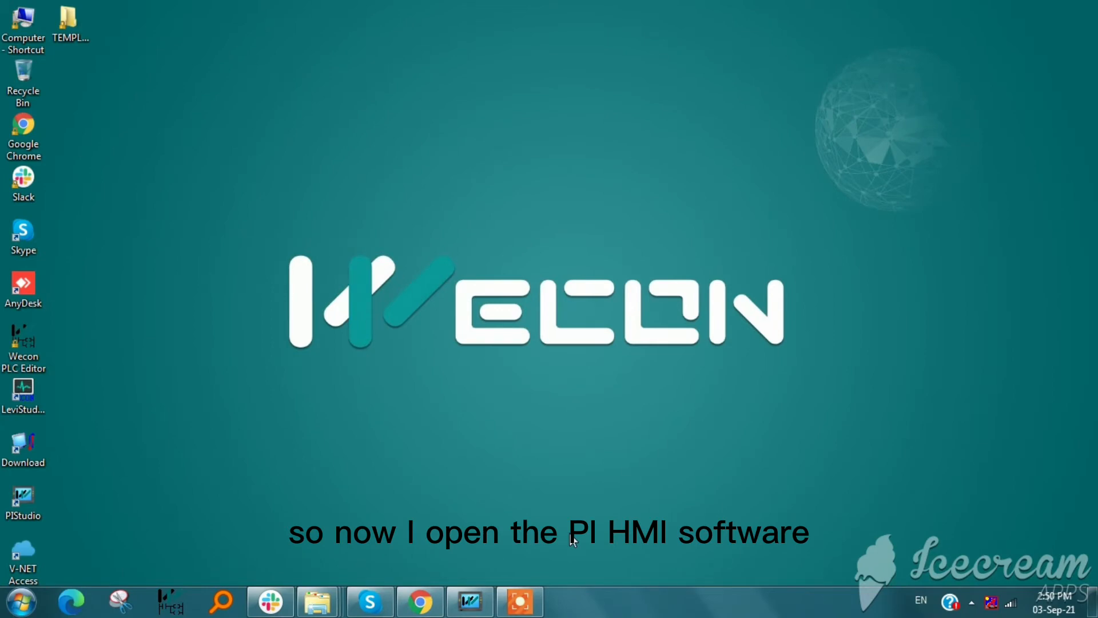
# Switch to PIStudio and place a Word Switch about 152 wide and 104 high in the left part of screen 0
pyautogui.click(471, 601)
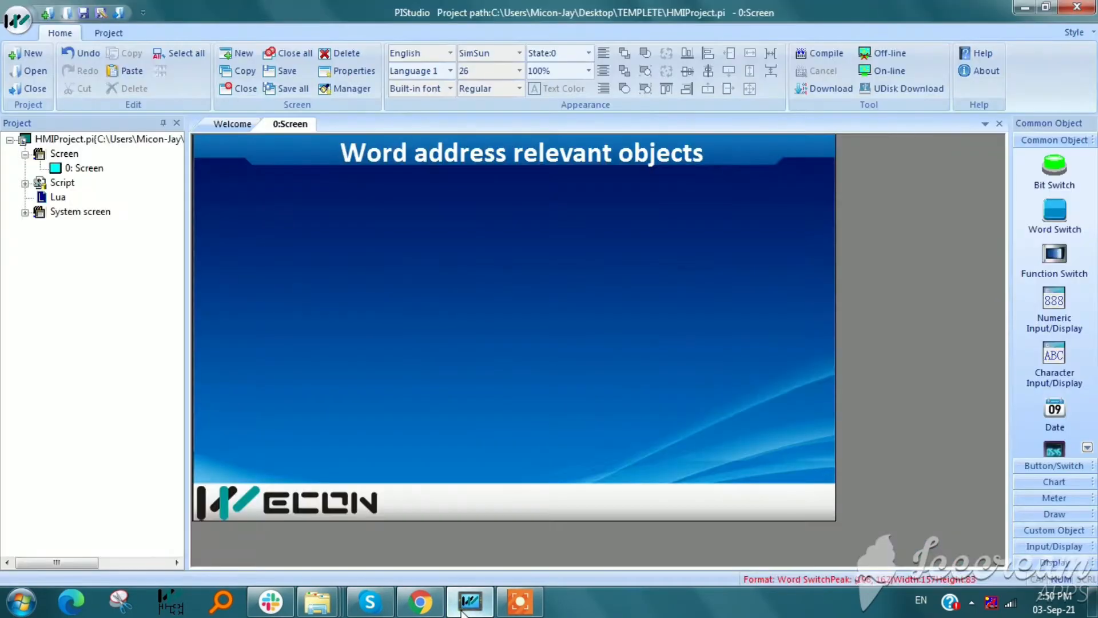
pyautogui.click(519, 340)
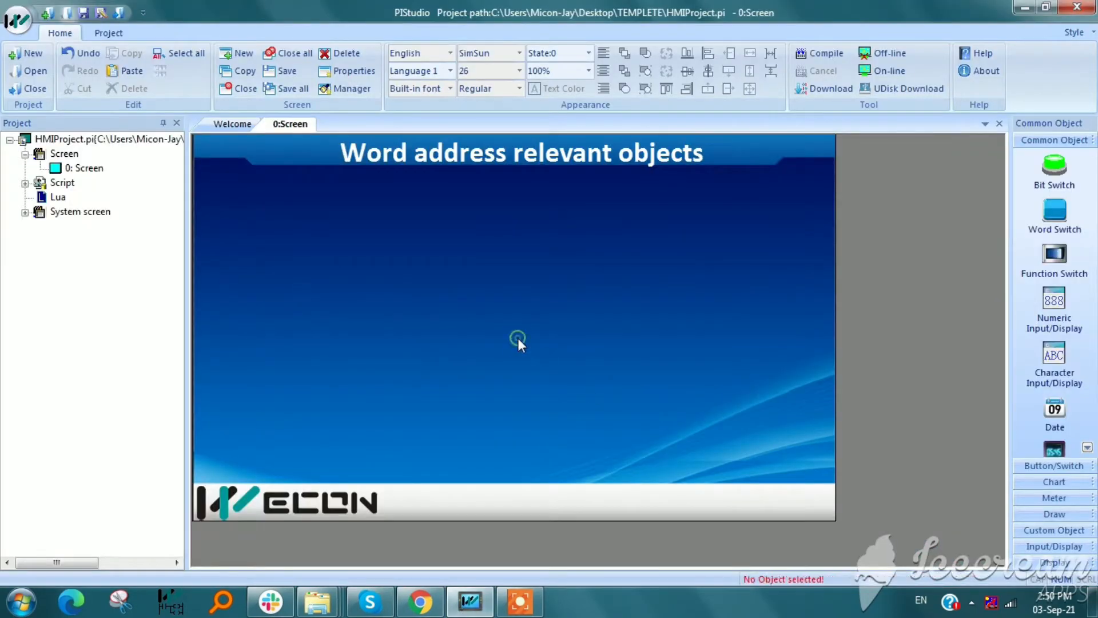
pyautogui.click(1049, 220)
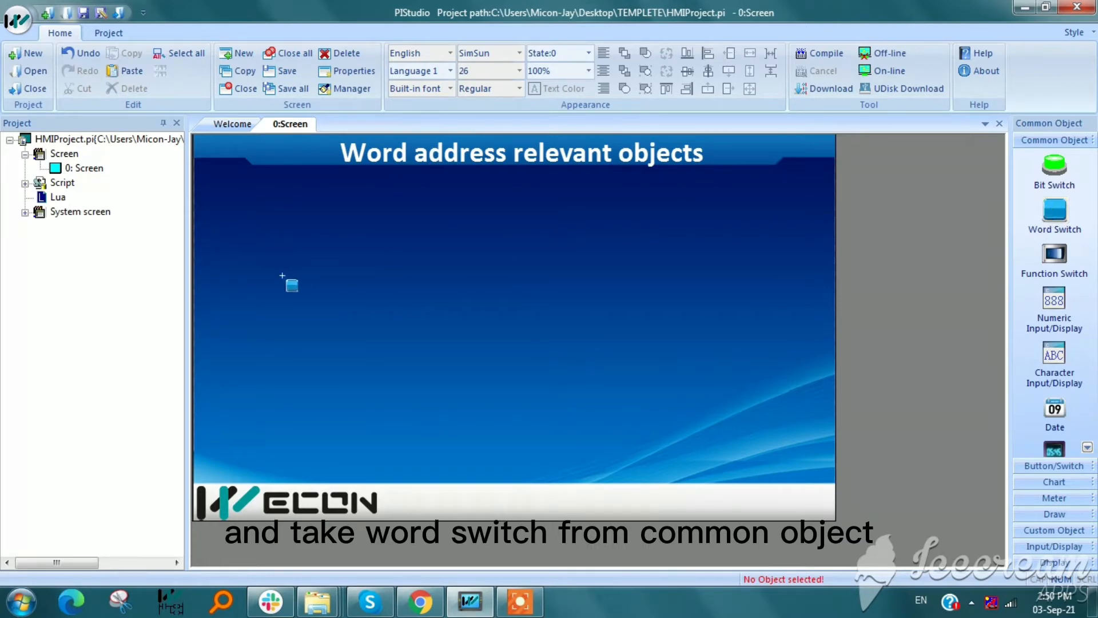
pyautogui.moveTo(260, 240); pyautogui.dragTo(381, 323)
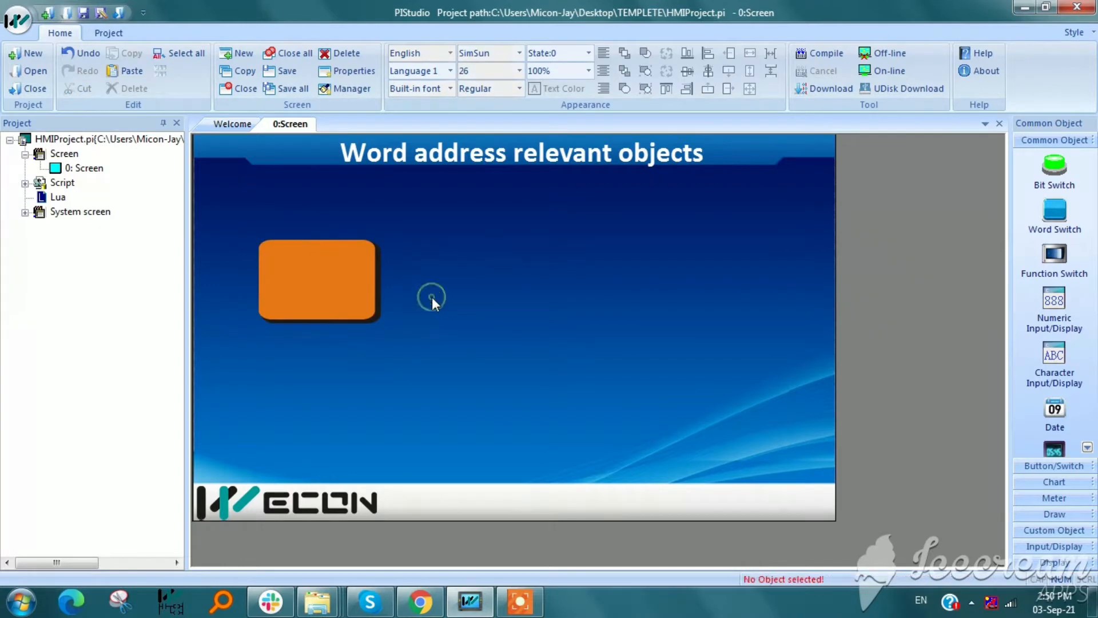
# Examine the word switch's general settings: the same read-write address option, the data formats, and the Increase and Decrease modes
pyautogui.doubleClick(278, 275)
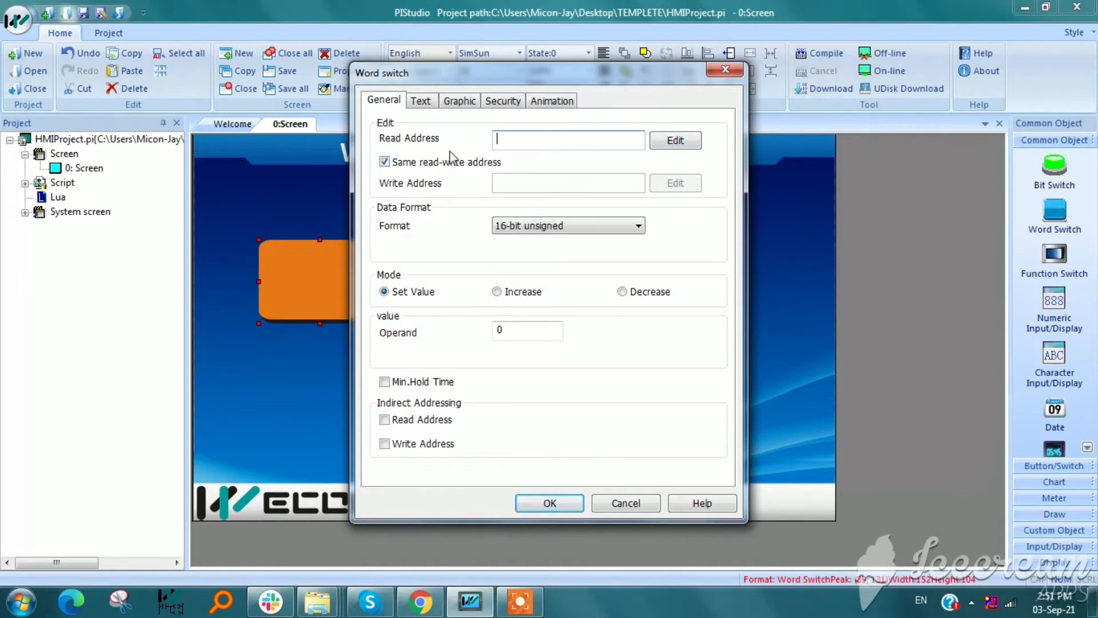
pyautogui.click(384, 162)
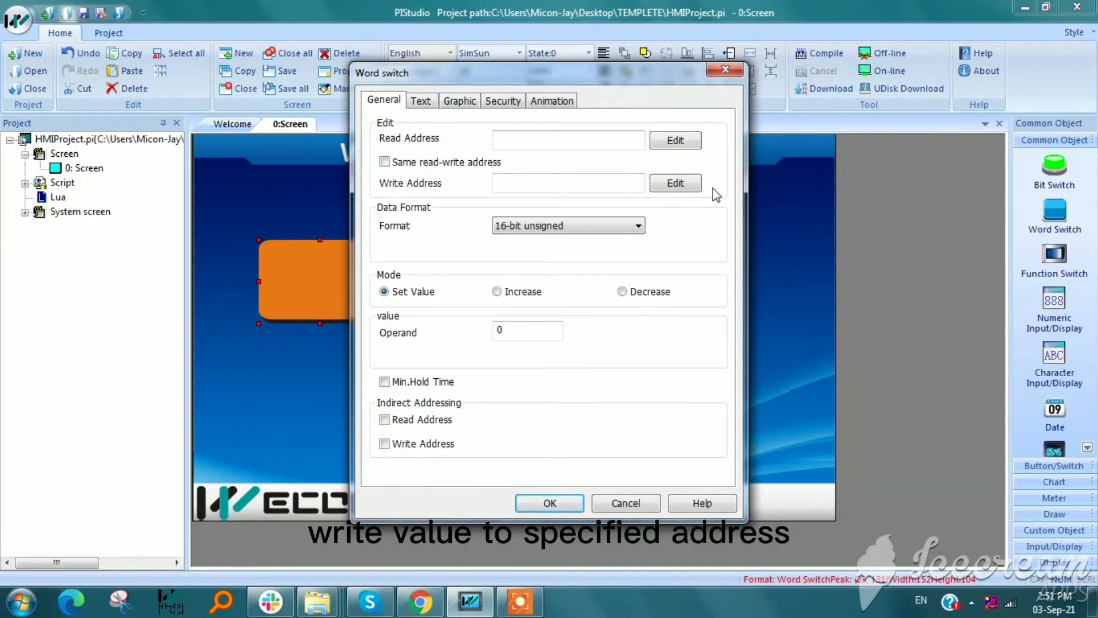
pyautogui.click(383, 164)
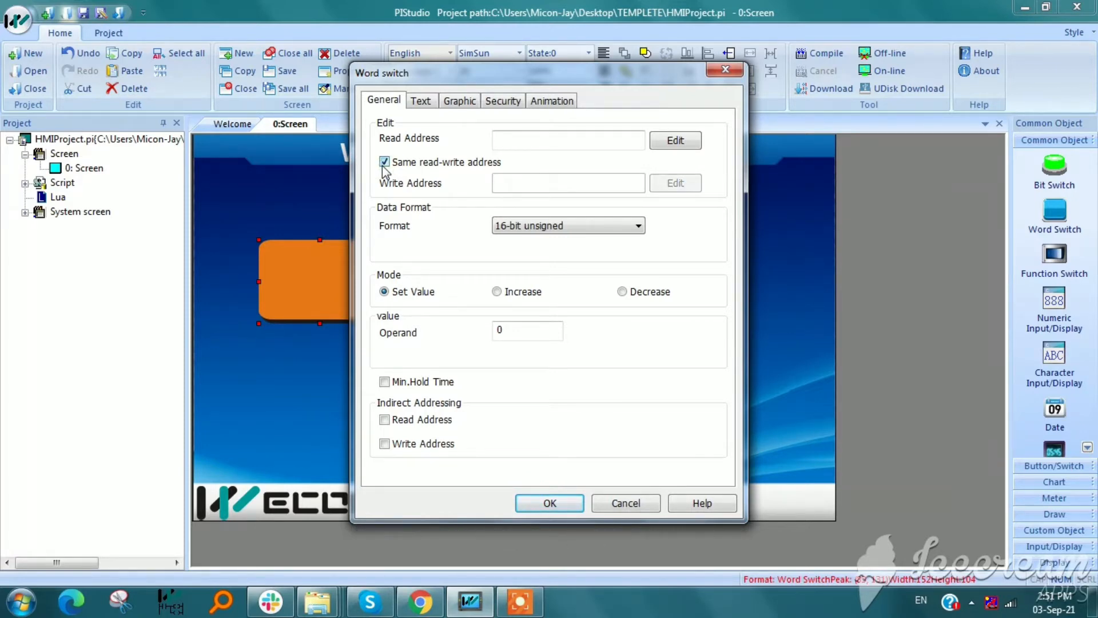
pyautogui.click(532, 227)
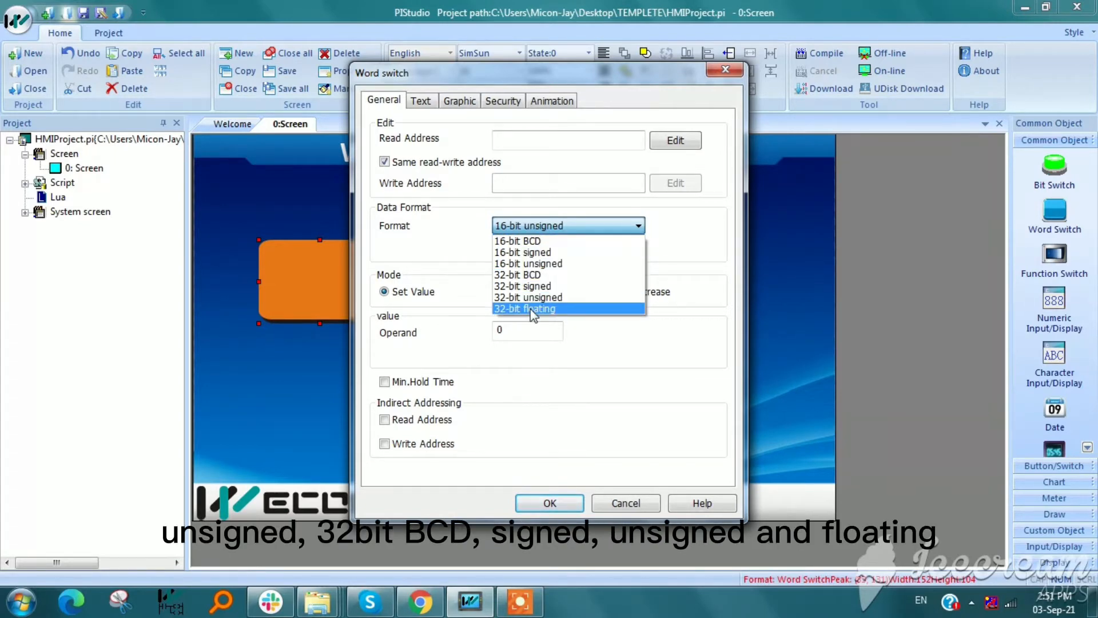
pyautogui.click(518, 227)
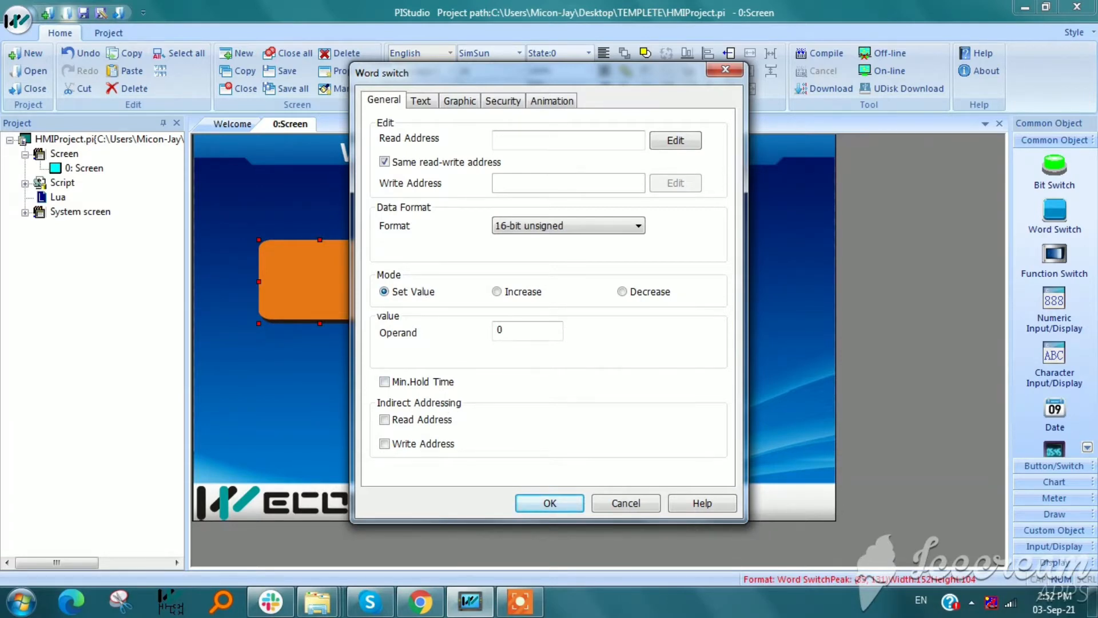
pyautogui.click(507, 294)
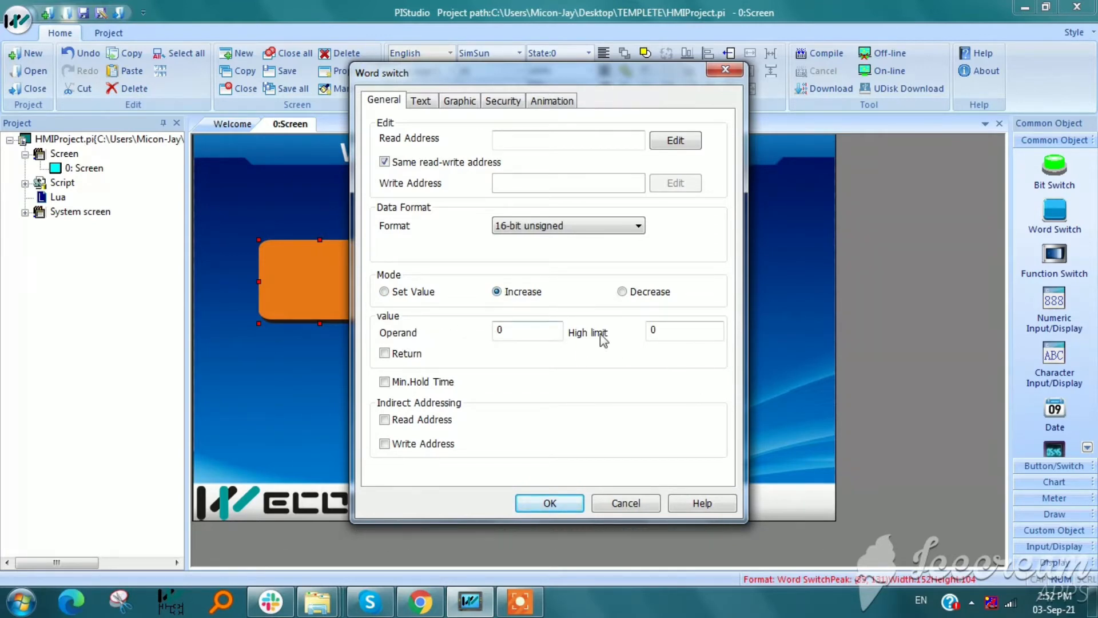
pyautogui.click(623, 292)
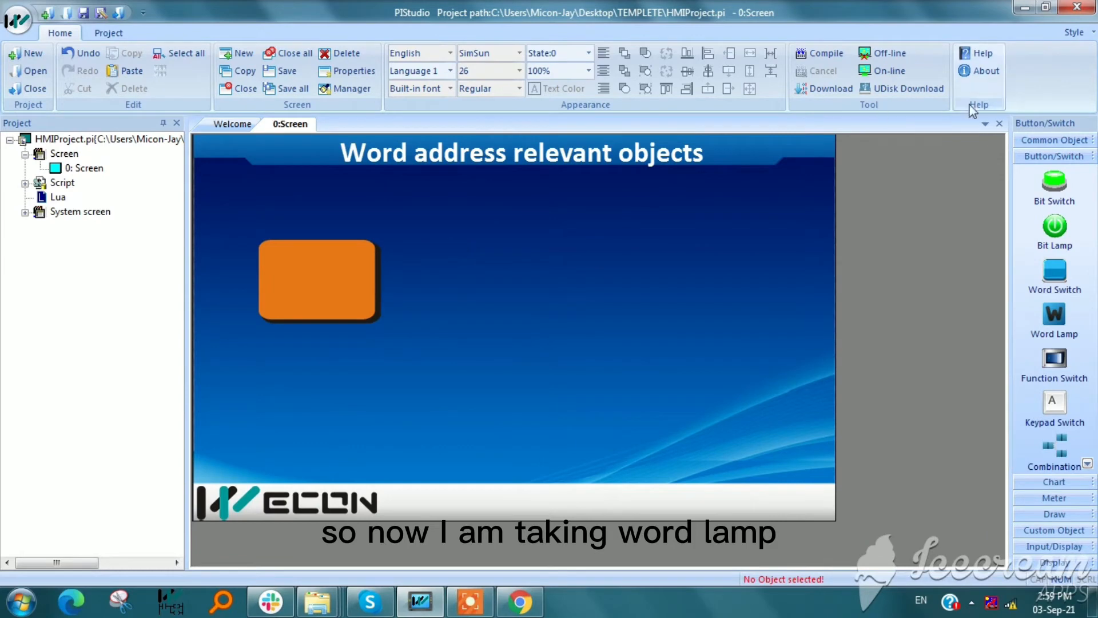
# Place a Word Lamp about 211 wide and 133 high beside the word switch and open its settings
pyautogui.click(1055, 314)
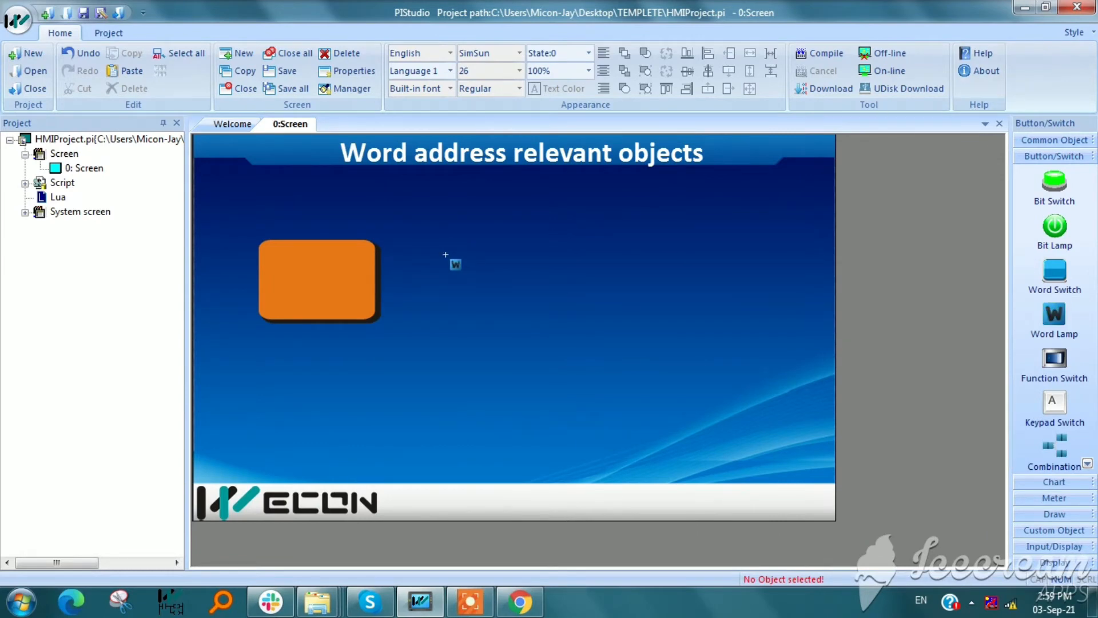
pyautogui.moveTo(425, 243); pyautogui.dragTo(595, 350)
pyautogui.doubleClick(542, 299)
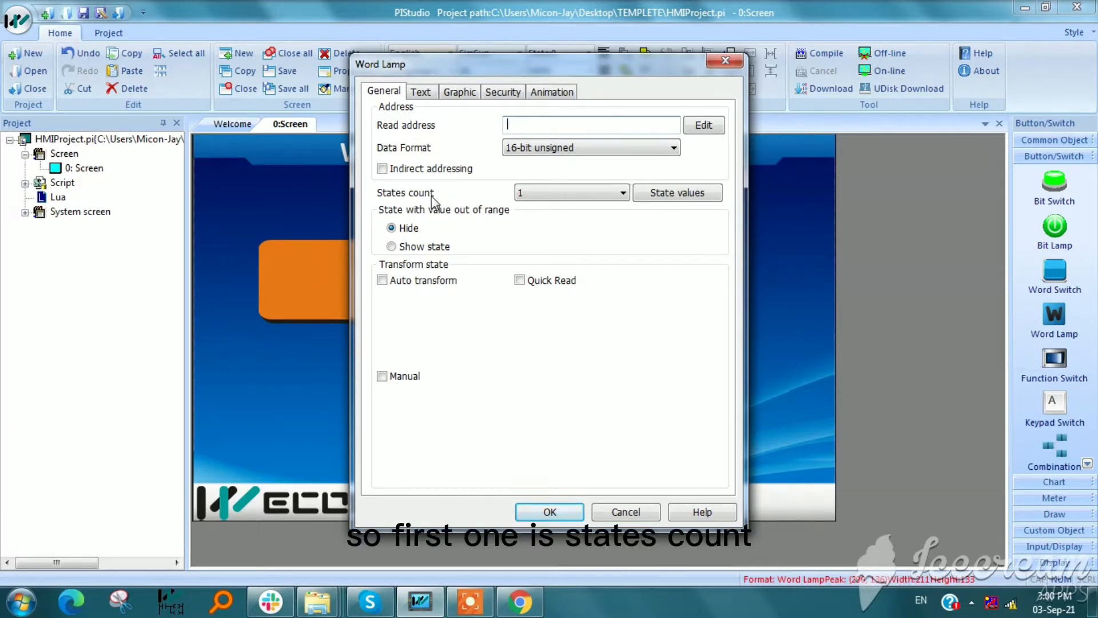
# Set the word lamp's states count to 42 and open its state values table
pyautogui.click(531, 195)
pyautogui.click(531, 195)
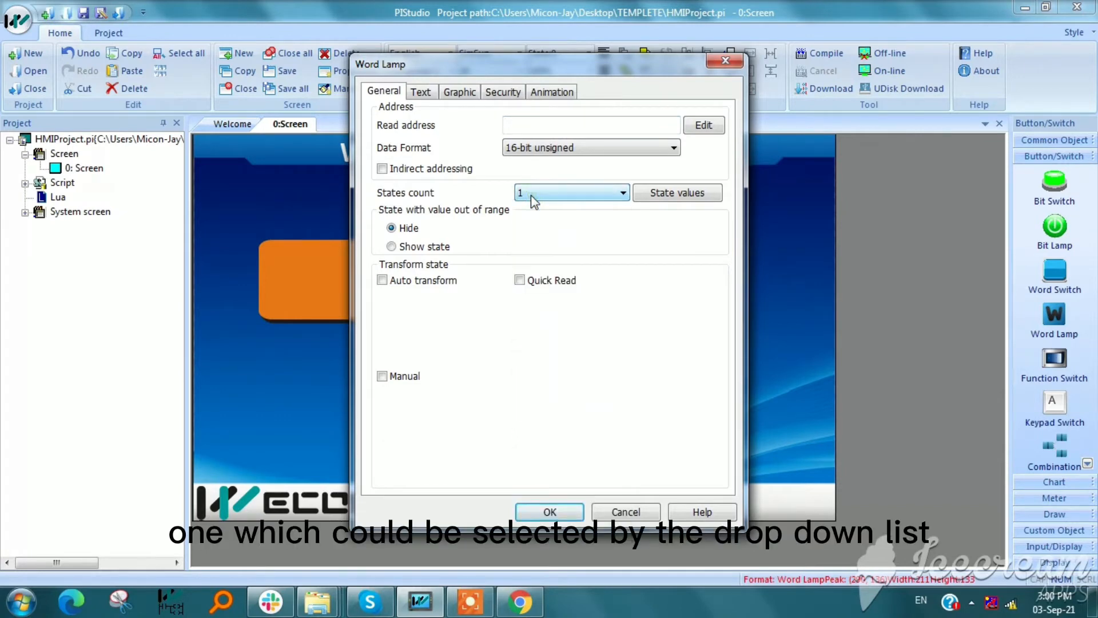
pyautogui.click(531, 194)
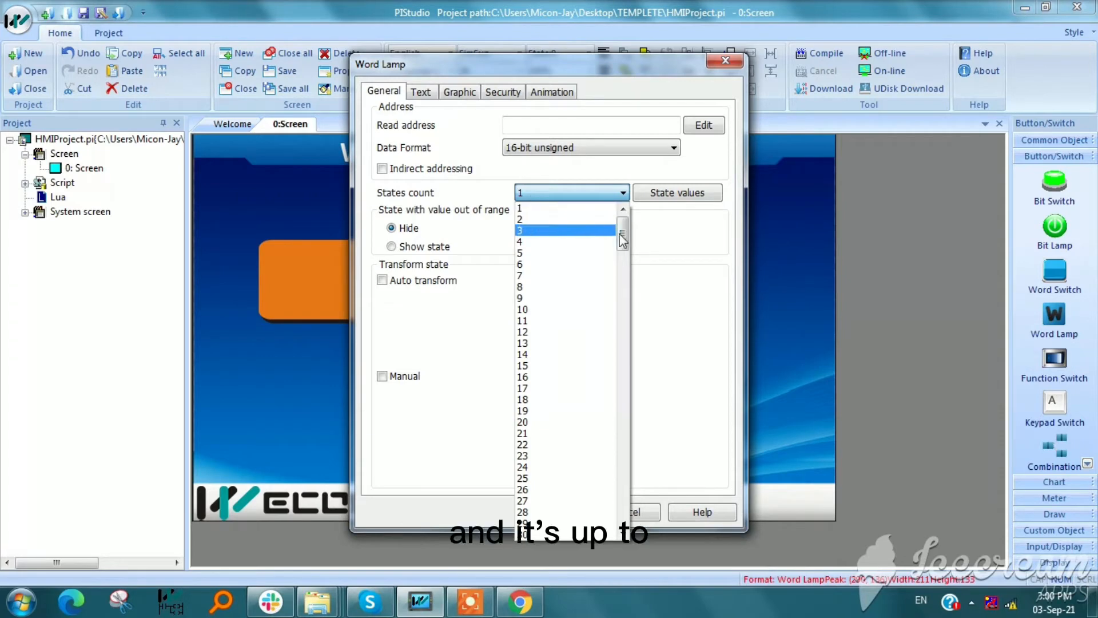
pyautogui.moveTo(625, 236); pyautogui.dragTo(626, 509)
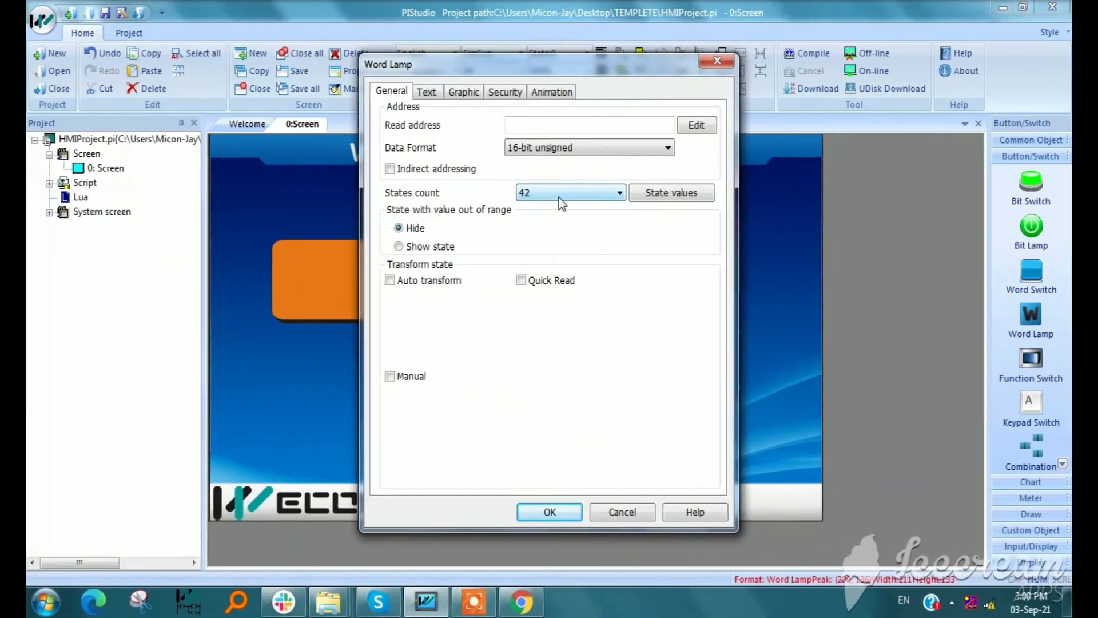
pyautogui.click(655, 201)
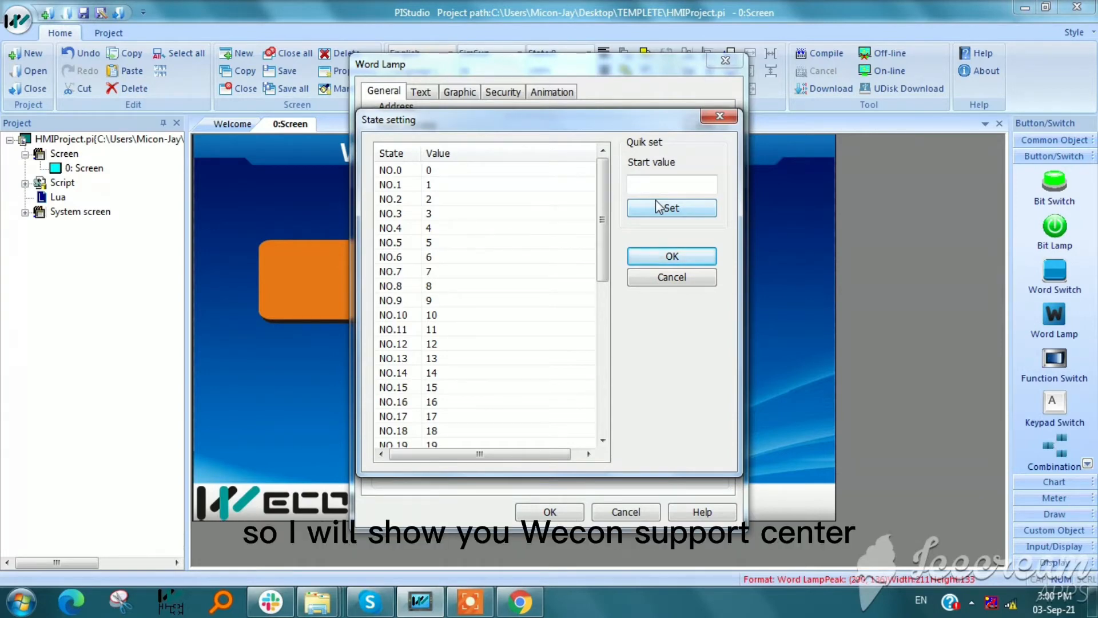
# Switch to Chrome and read the state setting example in the Wecon Objects documentation
pyautogui.moveTo(519, 602)
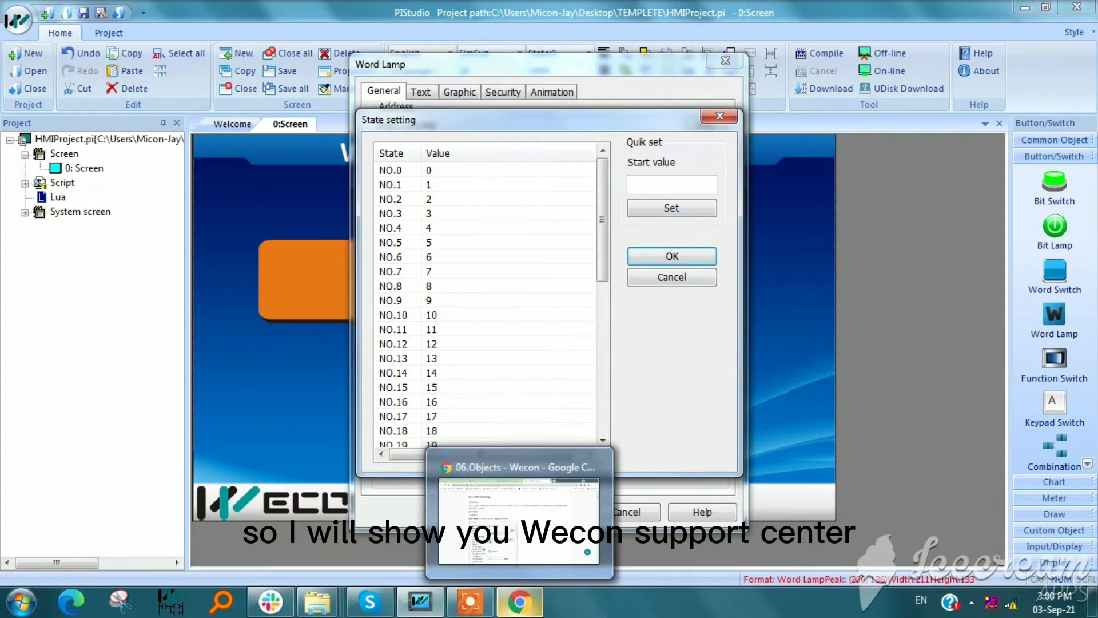
pyautogui.click(519, 602)
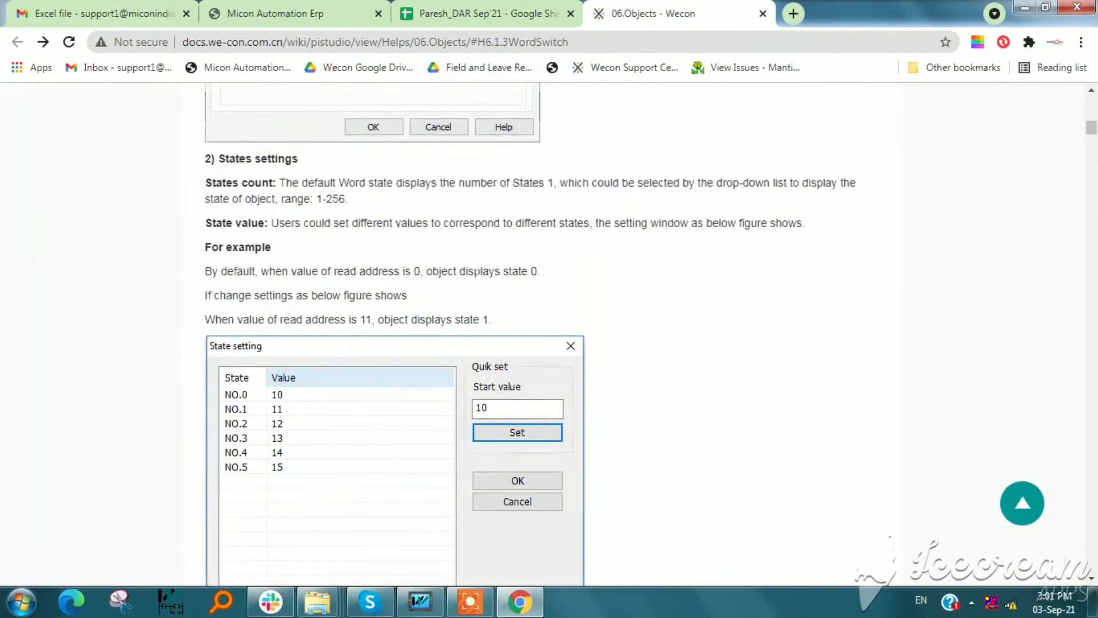
pyautogui.scroll(-13, 538, 334)
pyautogui.scroll(11, 538, 334)
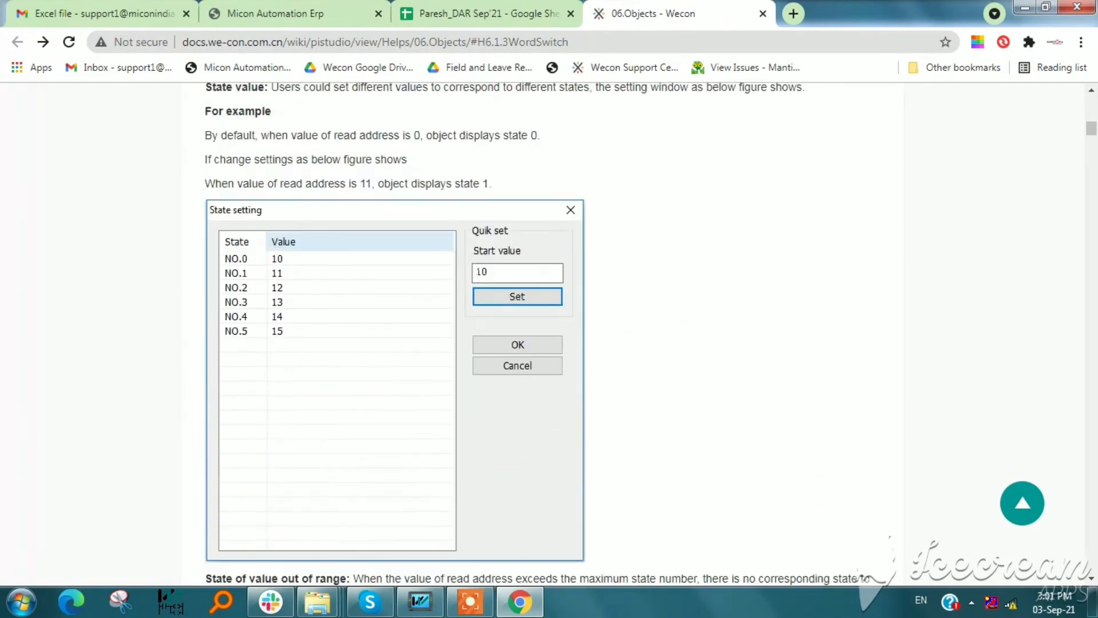
pyautogui.scroll(1, 537, 335)
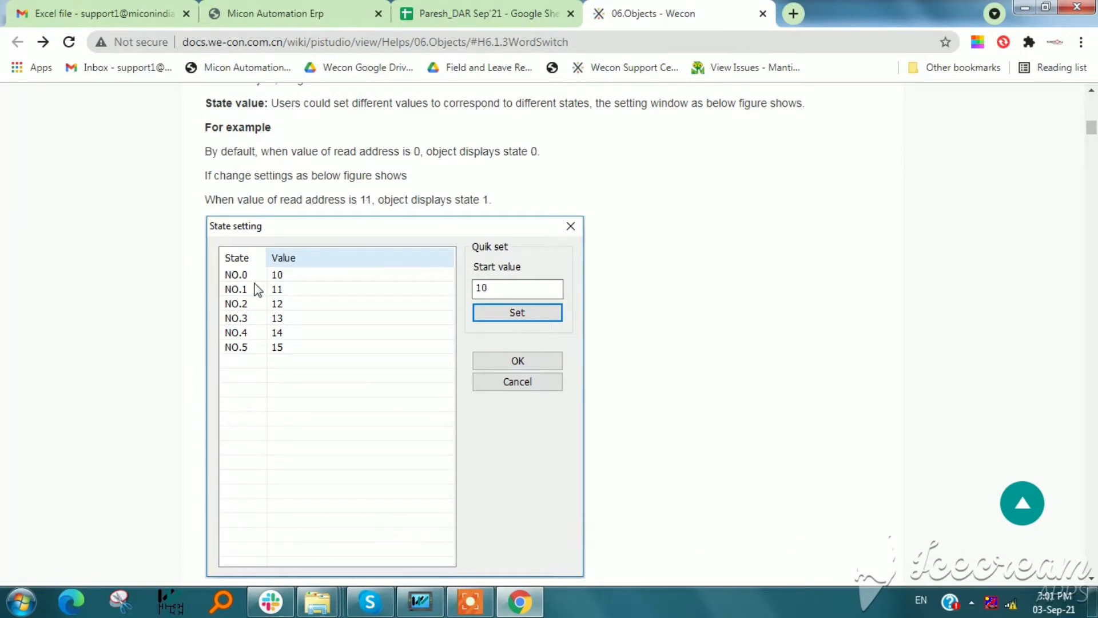
pyautogui.scroll(-3, 429, 284)
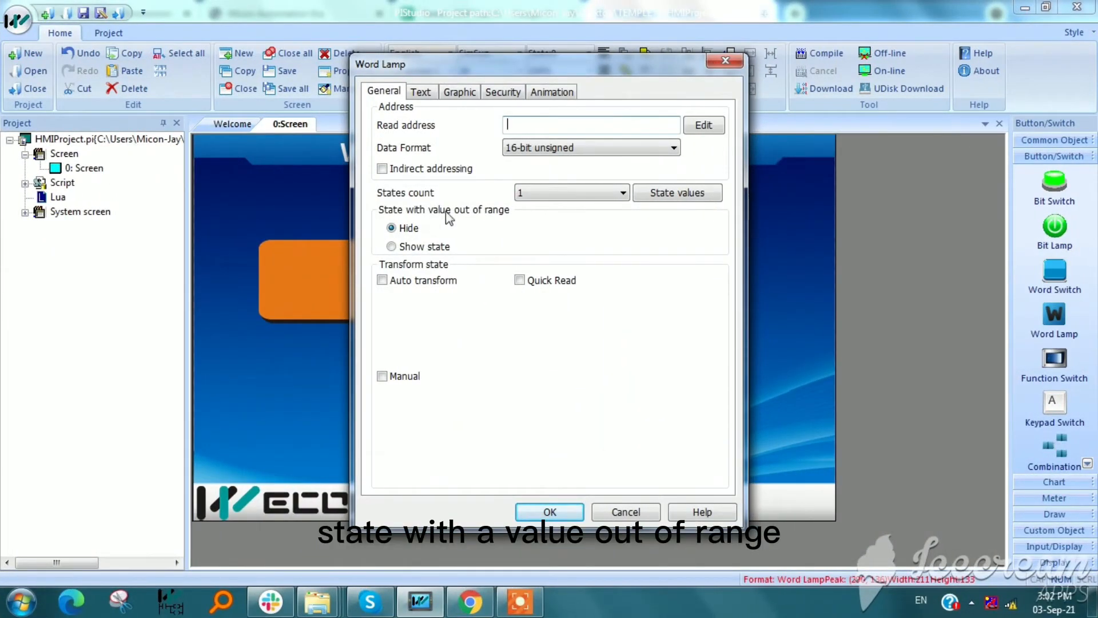
# Set the word lamp to show State 0 when its value is out of range
pyautogui.click(412, 248)
pyautogui.click(406, 228)
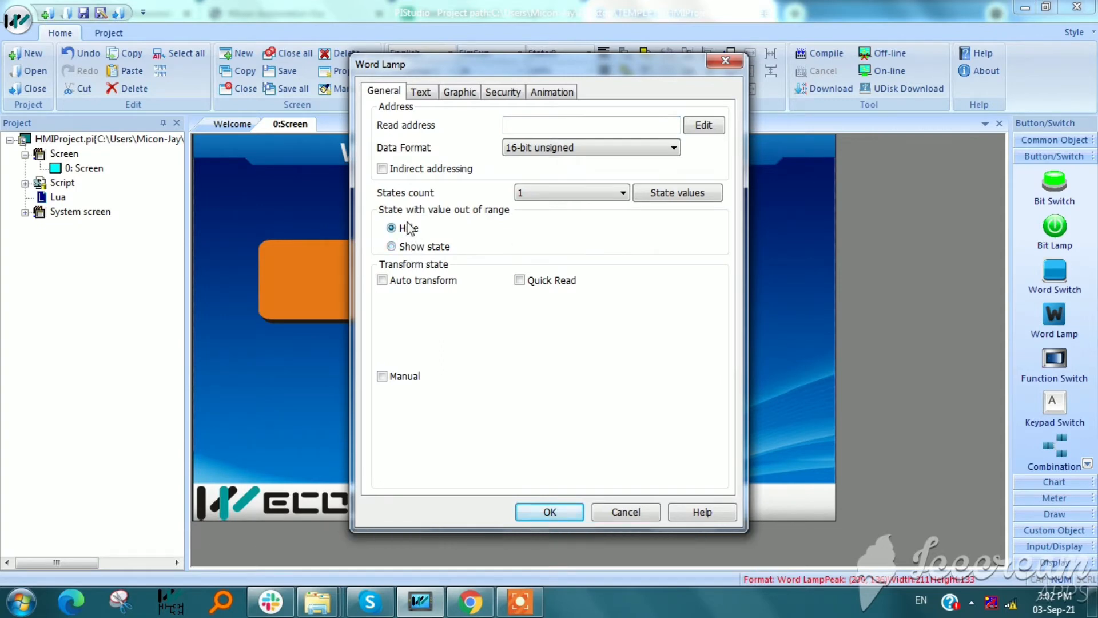
pyautogui.click(417, 251)
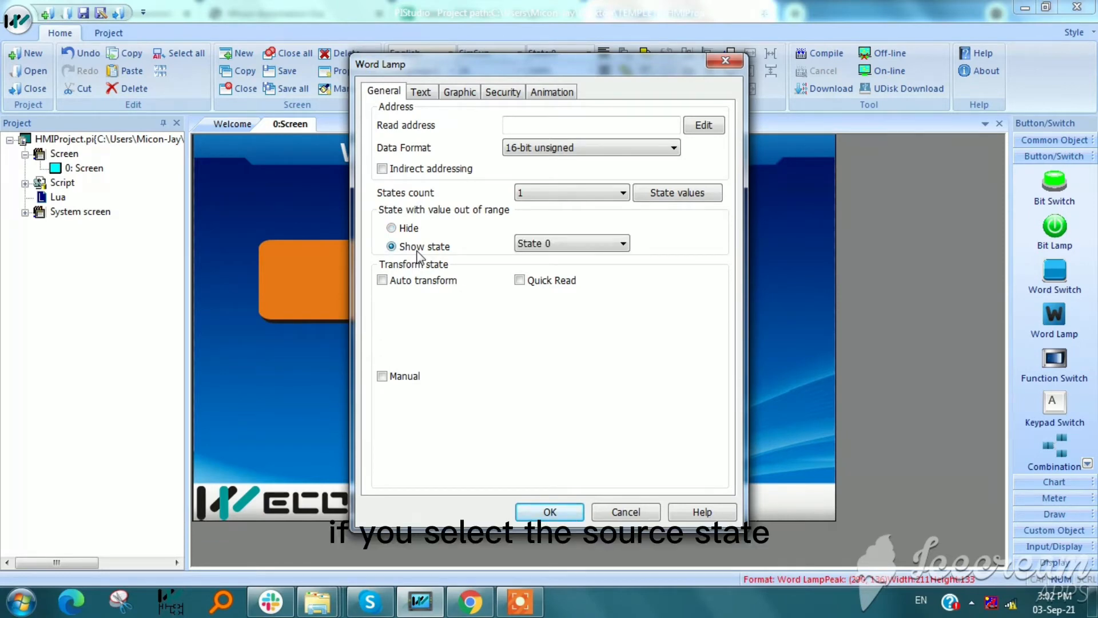
pyautogui.click(523, 248)
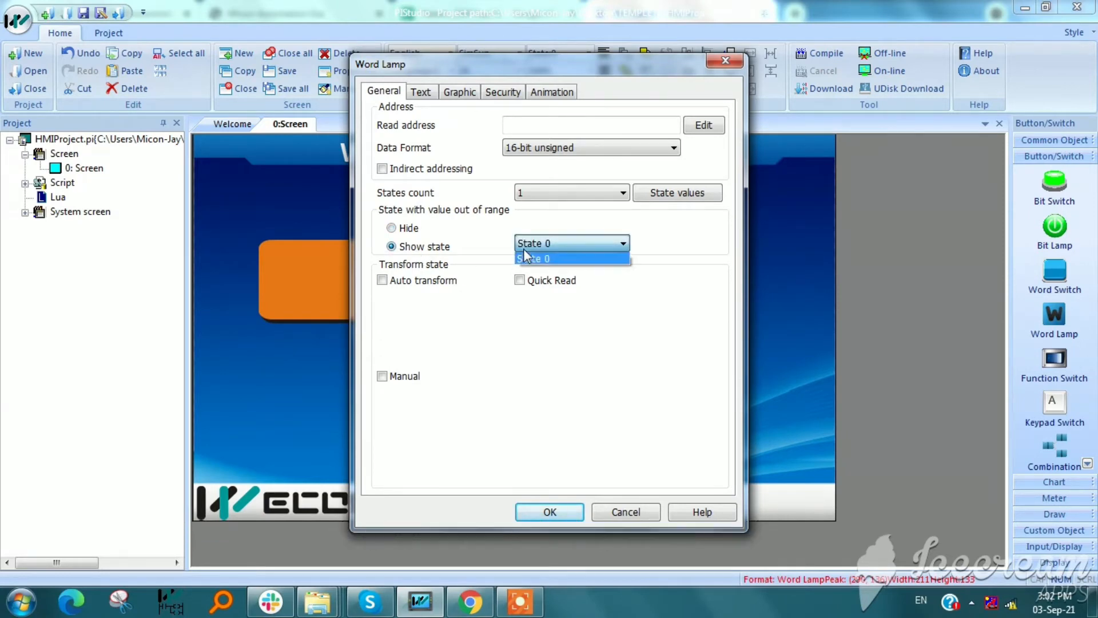
pyautogui.click(524, 250)
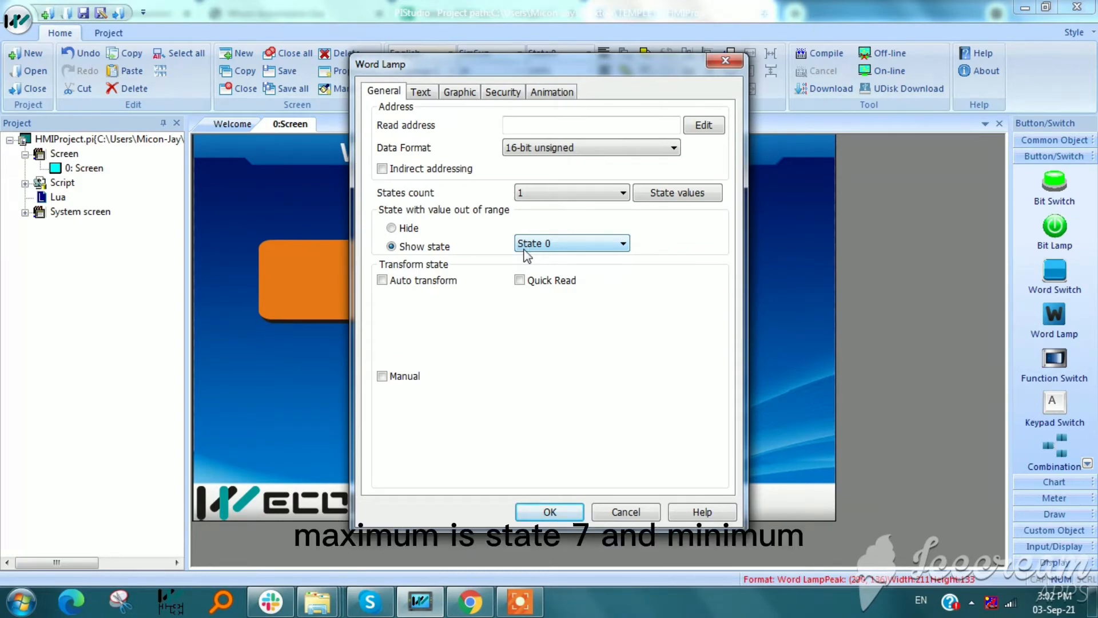
# Set the word lamp's states count to 7 and check the state choices for out-of-range values
pyautogui.click(539, 193)
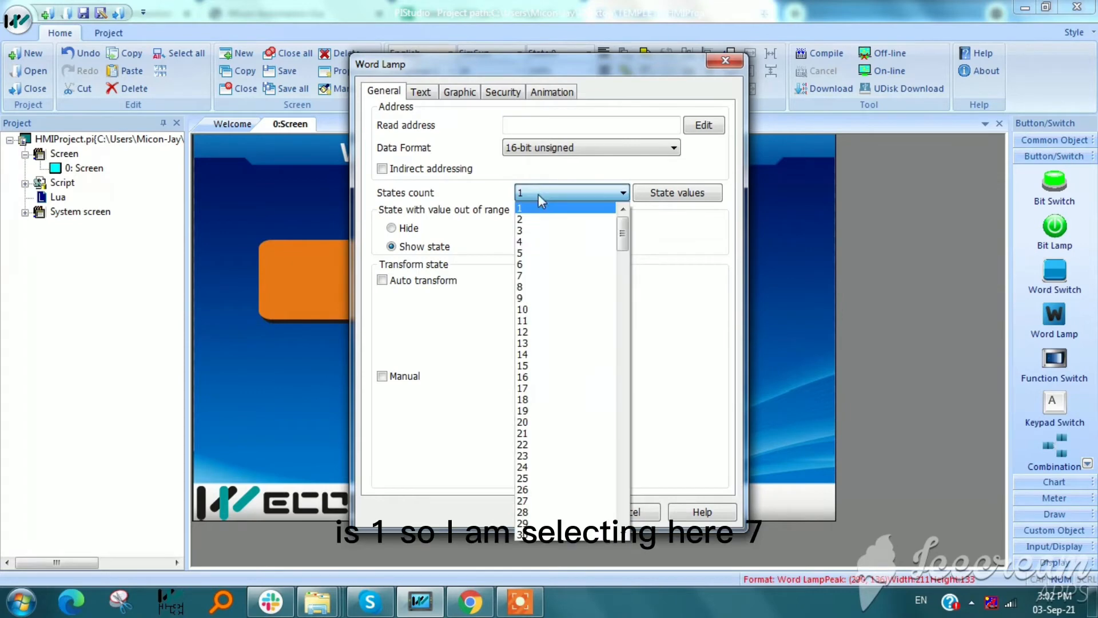
pyautogui.click(536, 276)
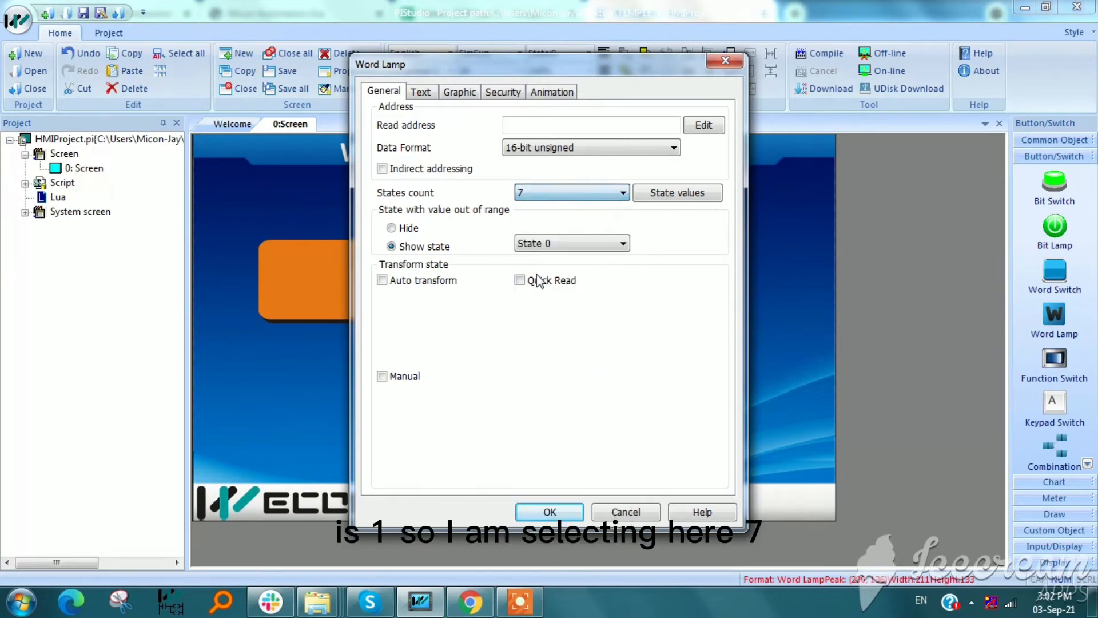
pyautogui.click(553, 244)
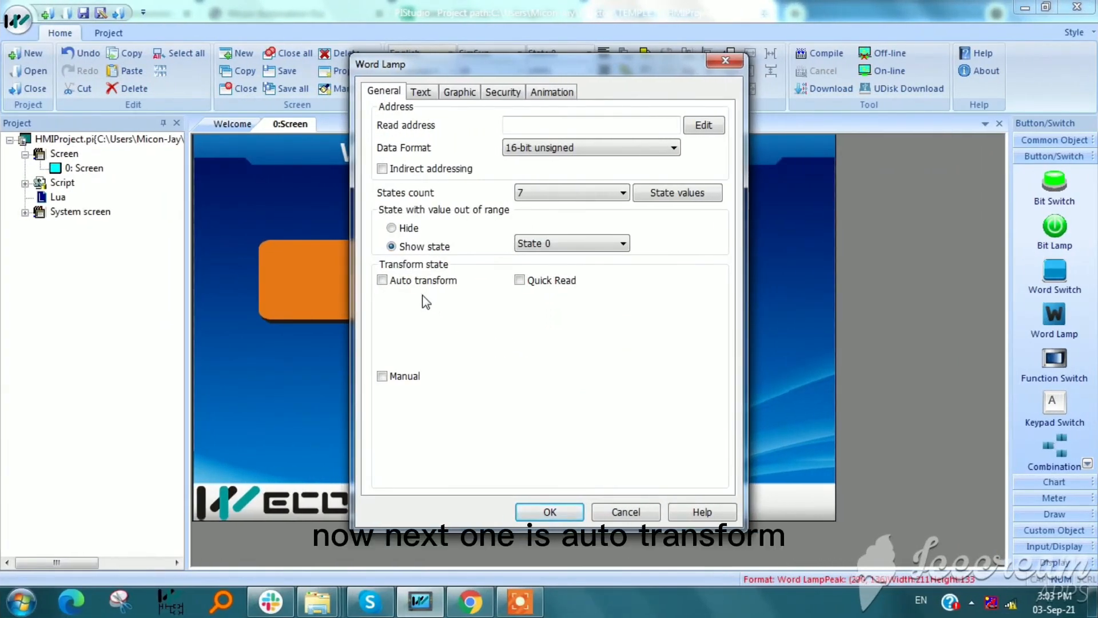
# Enable Auto transform with Auto return and Trigger to transform, and view the trigger address editor without assigning an address
pyautogui.click(407, 284)
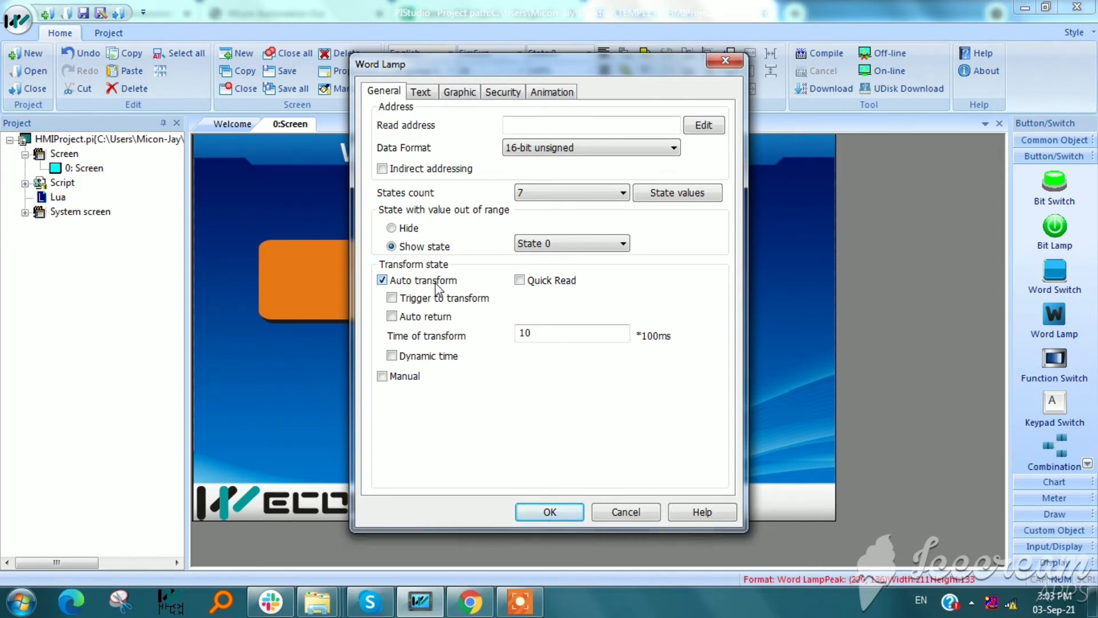
pyautogui.click(417, 320)
pyautogui.click(392, 298)
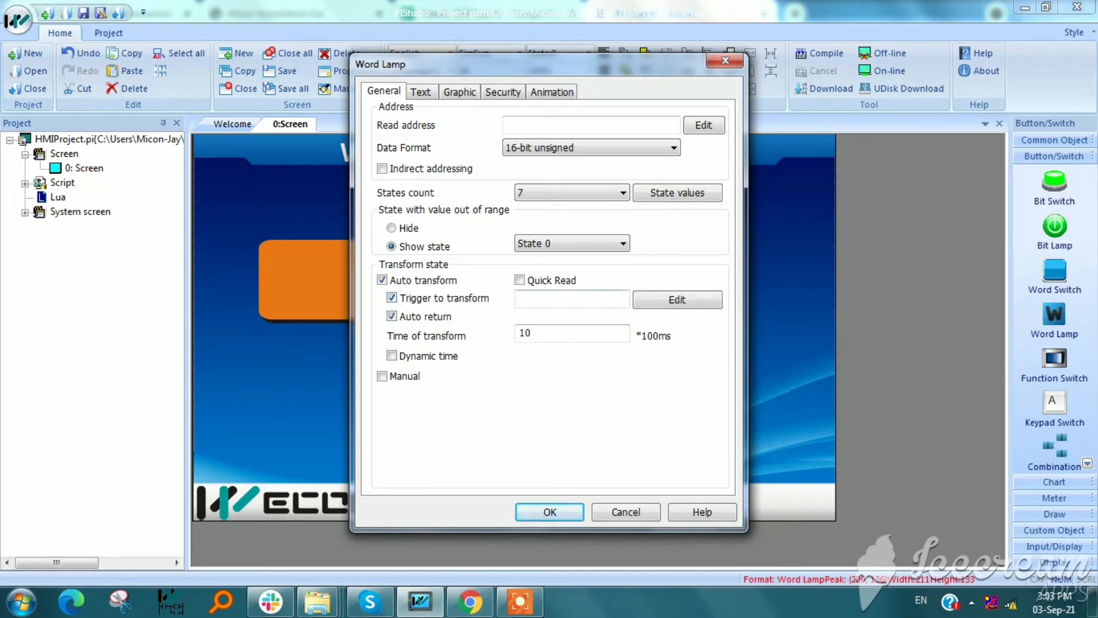
pyautogui.click(662, 309)
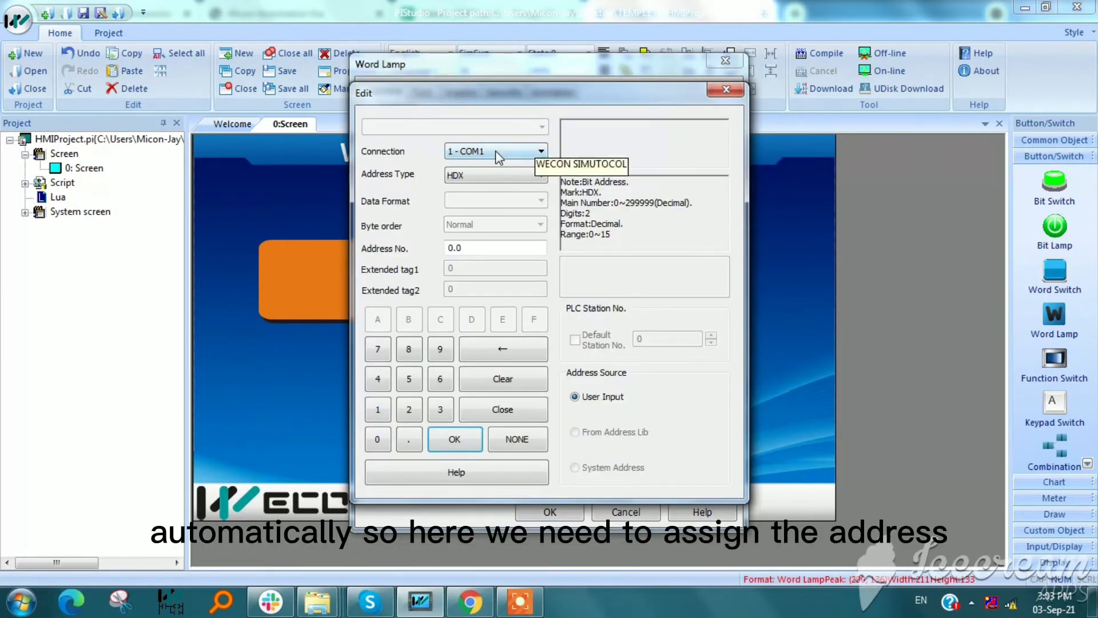
pyautogui.click(711, 91)
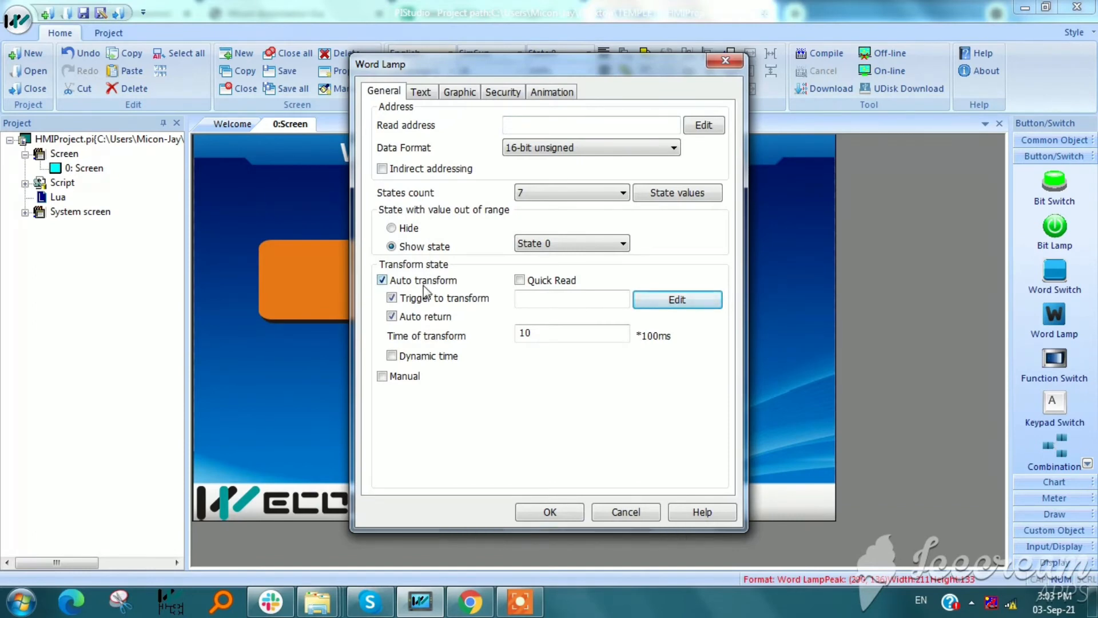
# Enable Quick Read for the word lamp, try the Dynamic time option, and turn off Auto transform
pyautogui.click(524, 280)
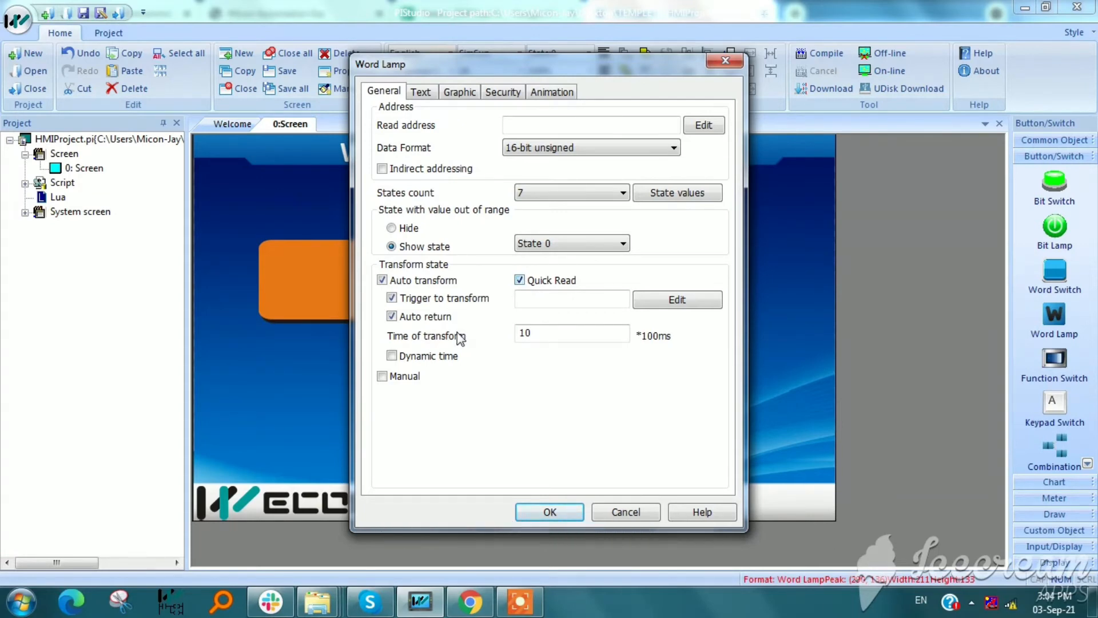
pyautogui.click(433, 358)
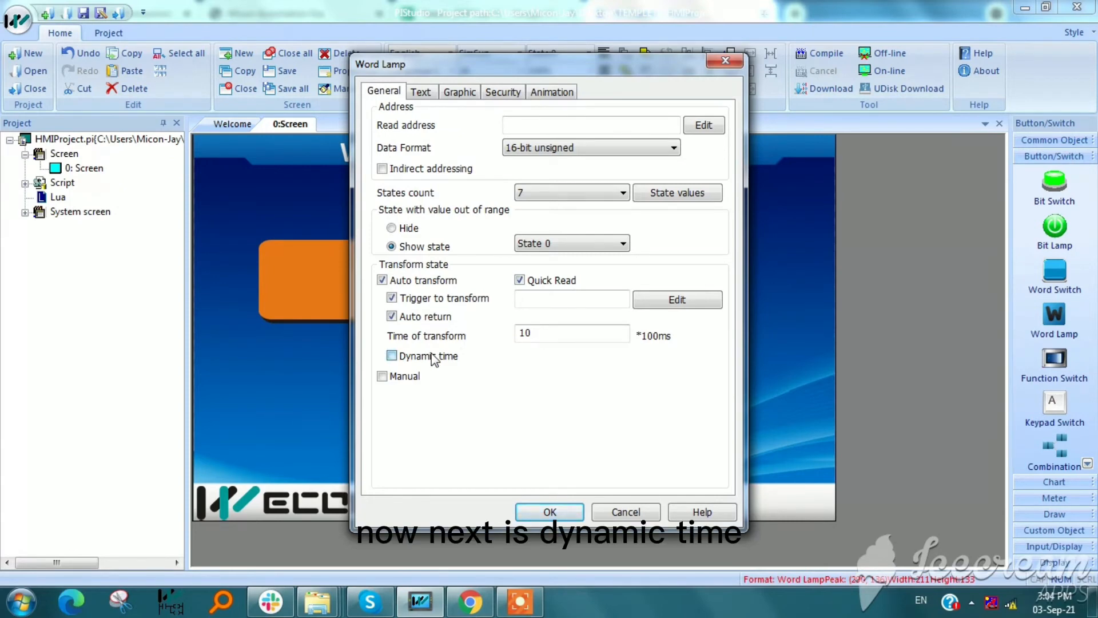
pyautogui.click(393, 279)
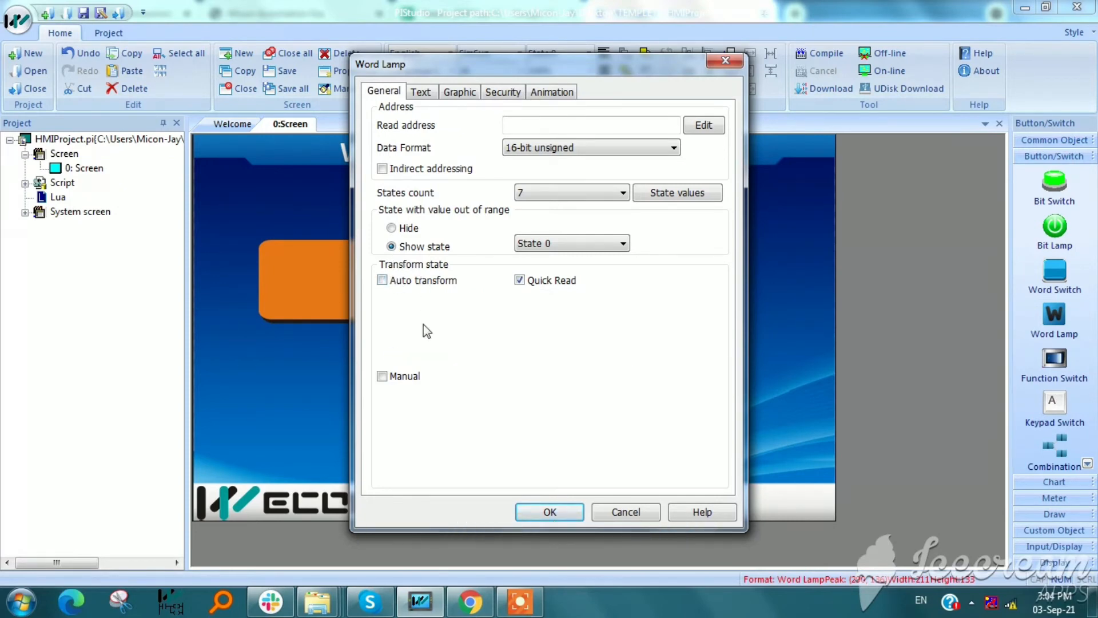
# Turn off Quick Read, Trigger to transform, Auto return and Dynamic time in the word lamp's Transform state settings
pyautogui.click(383, 281)
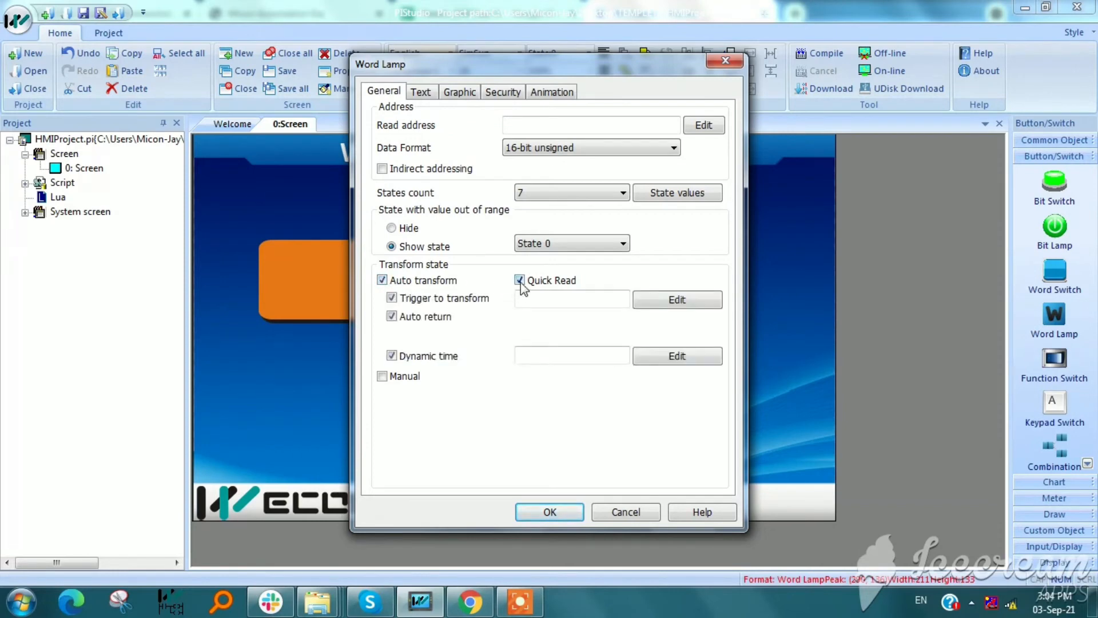
pyautogui.click(520, 280)
pyautogui.click(393, 298)
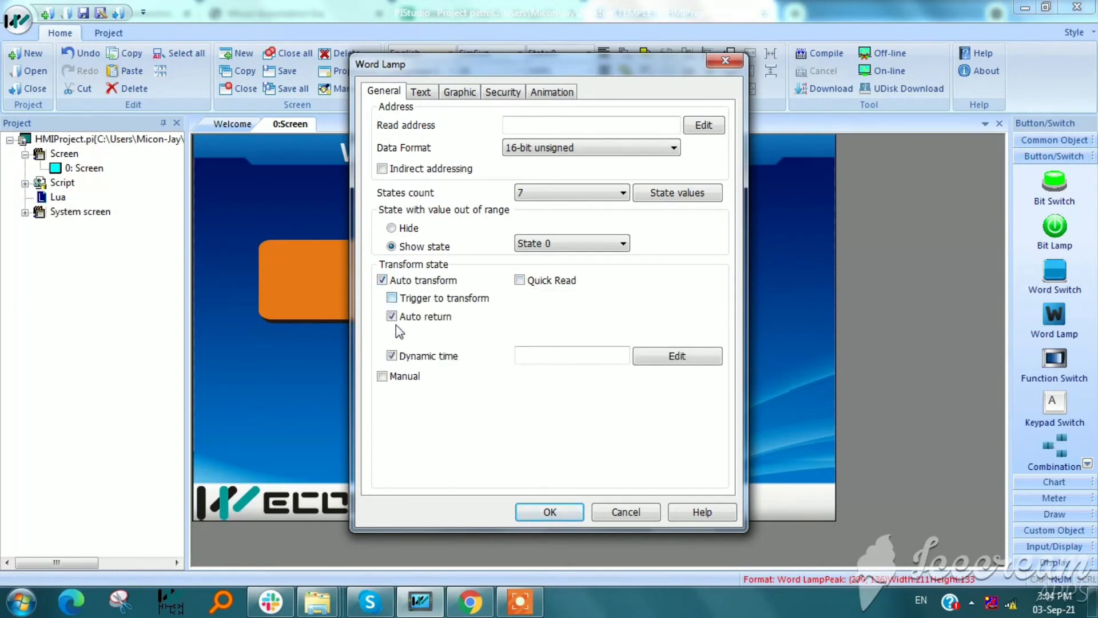
pyautogui.click(393, 317)
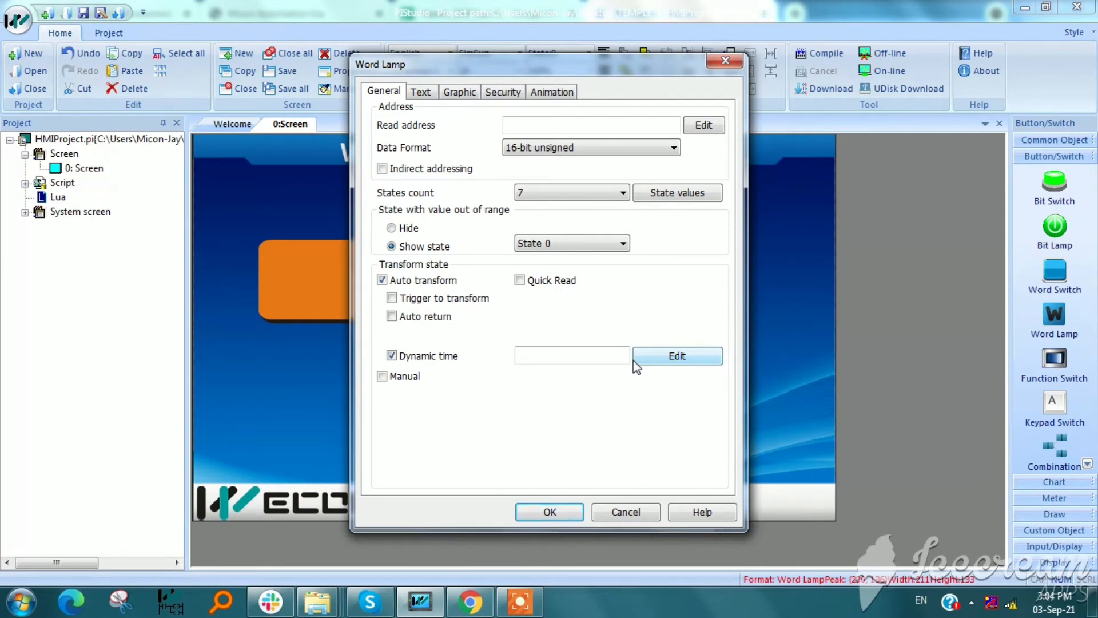
pyautogui.click(392, 356)
# Enable Manual state transformation for the word lamp, try State increase and State decline, and view the Last State choices
pyautogui.click(393, 378)
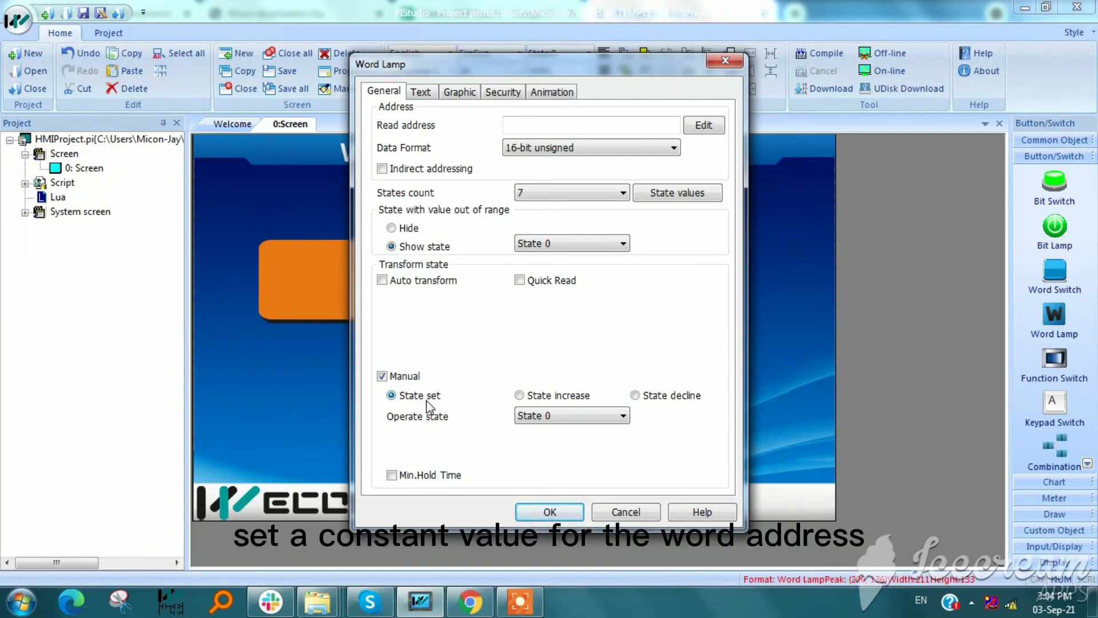
pyautogui.click(519, 396)
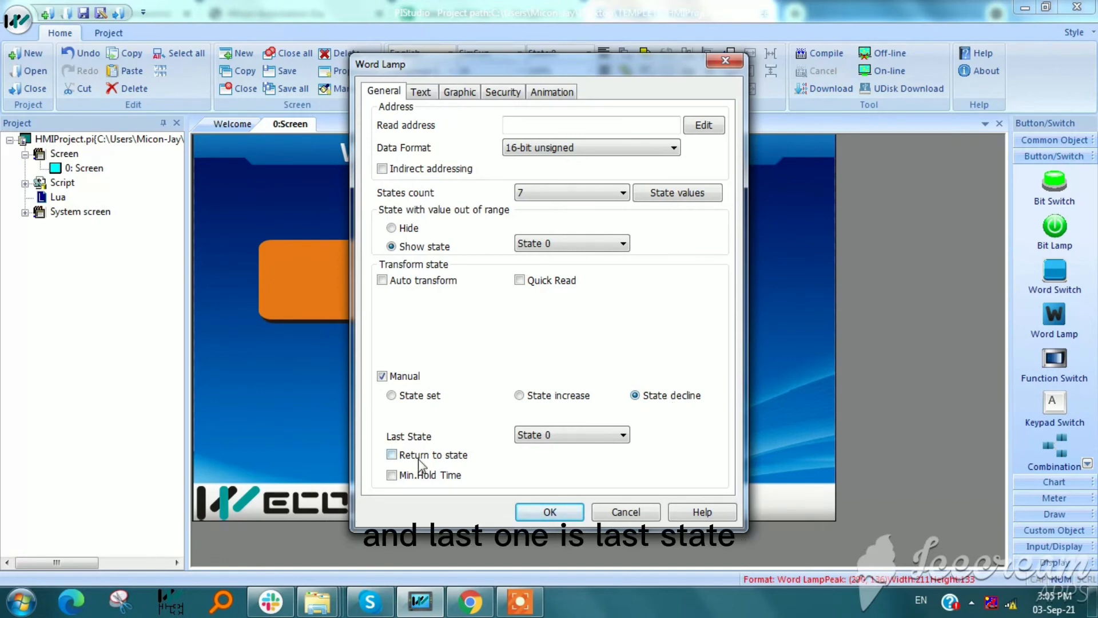
pyautogui.click(539, 445)
pyautogui.click(538, 445)
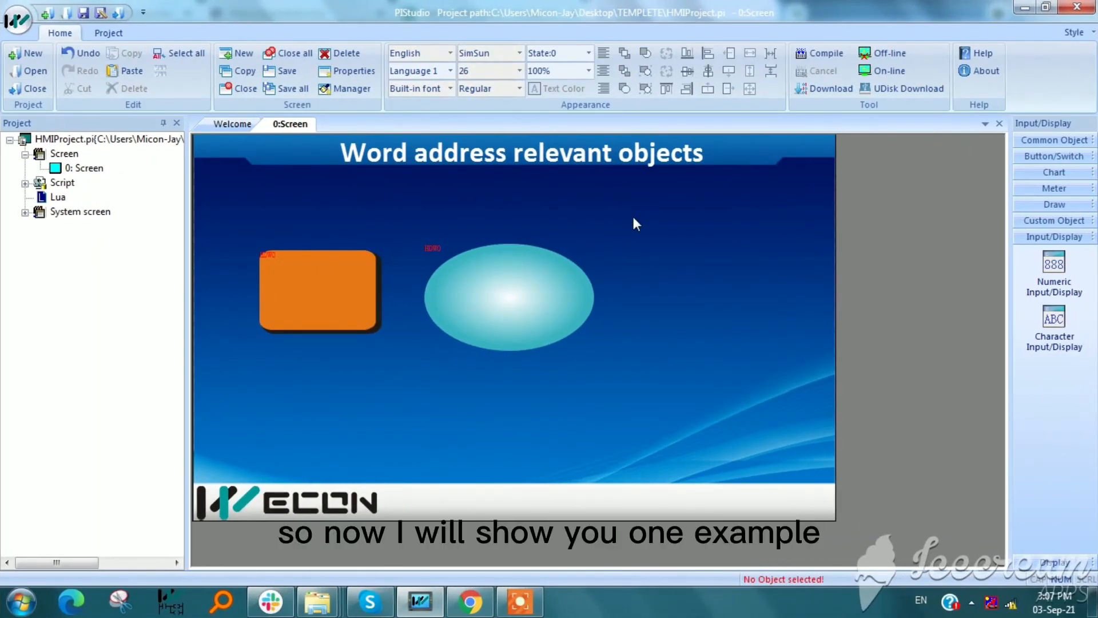
# Check the word lamp's read address in the address editor and confirm it as HDW0
pyautogui.doubleClick(508, 296)
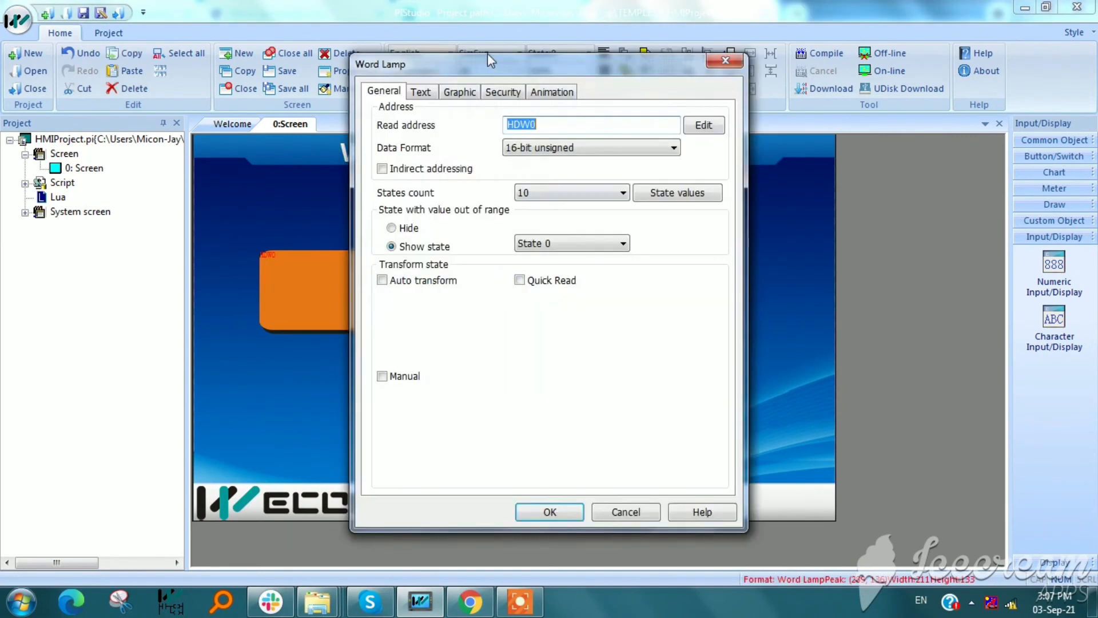
pyautogui.click(693, 126)
pyautogui.click(455, 438)
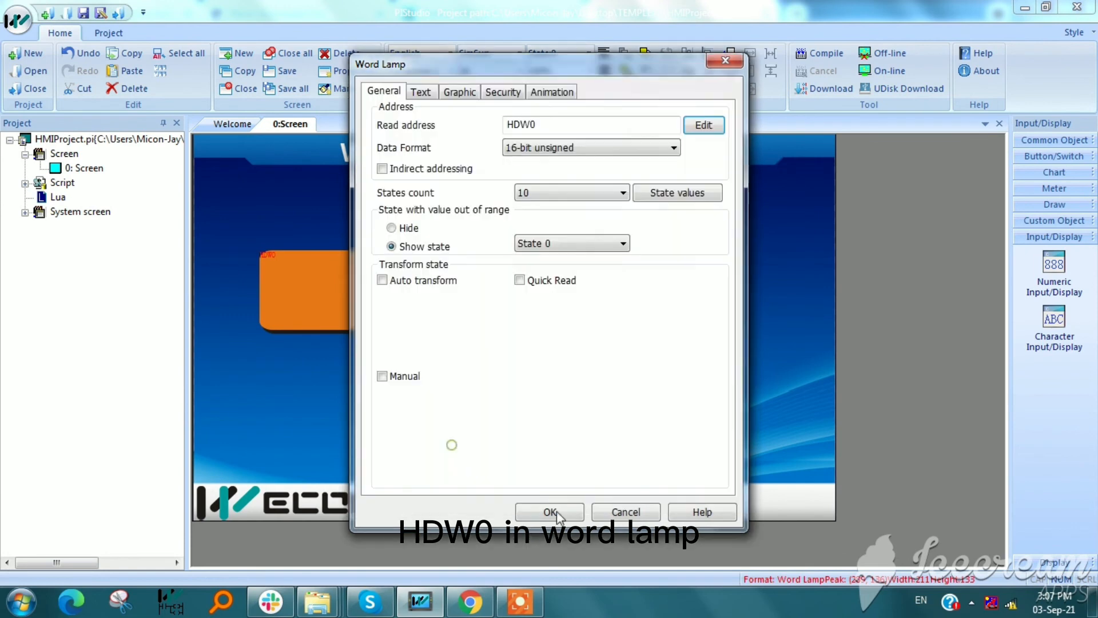
pyautogui.click(550, 511)
# Check the word switch's read address in the address editor and confirm it as HDW0
pyautogui.doubleClick(361, 313)
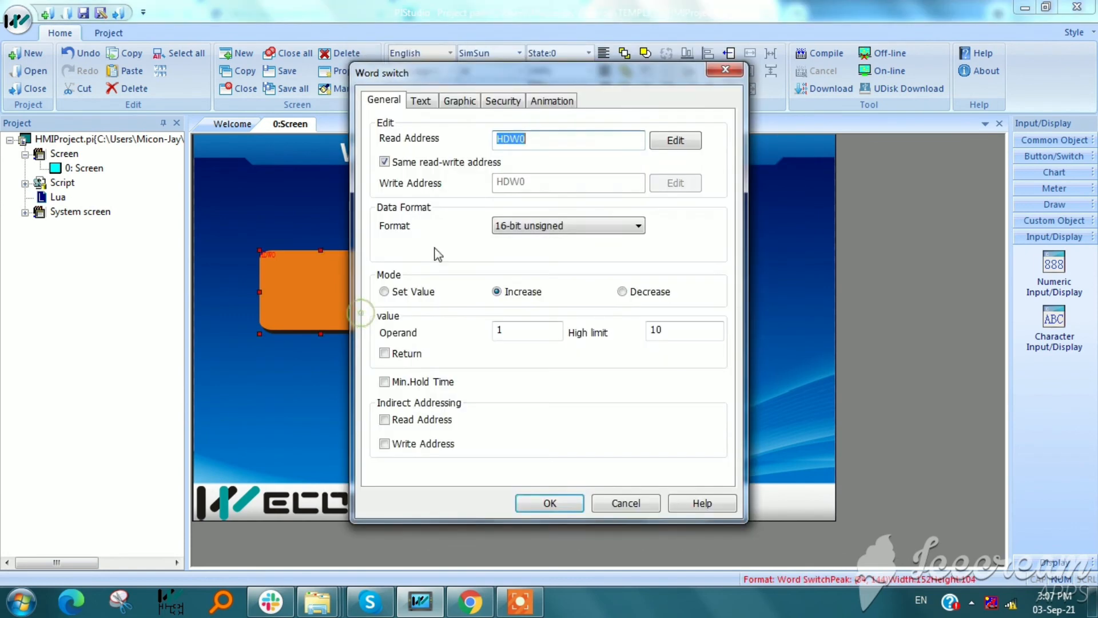
pyautogui.click(668, 146)
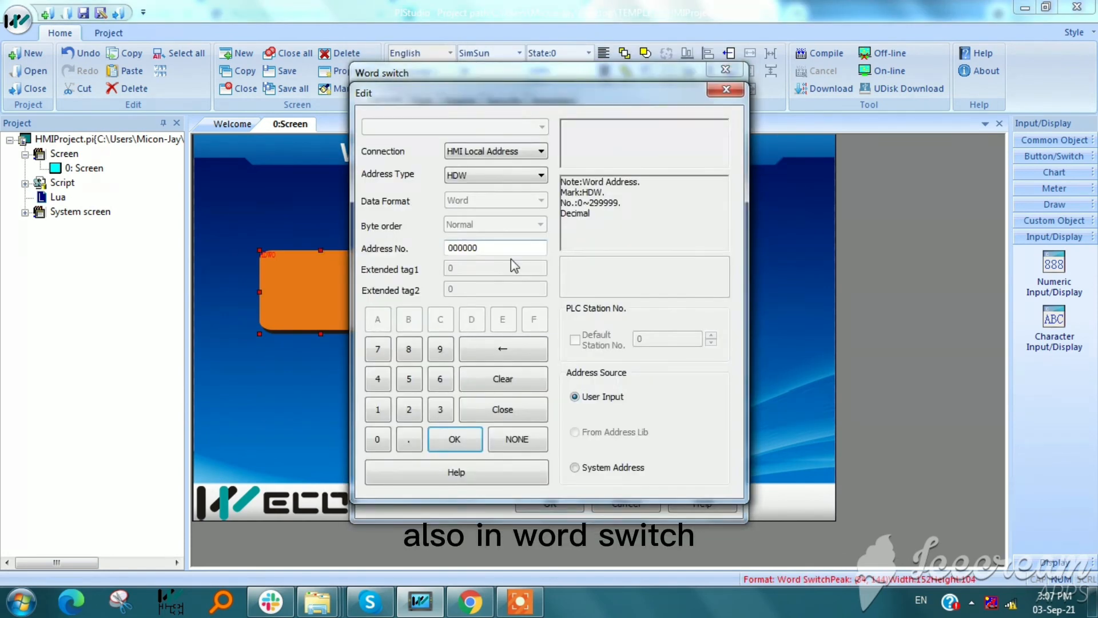
pyautogui.click(468, 437)
pyautogui.click(538, 504)
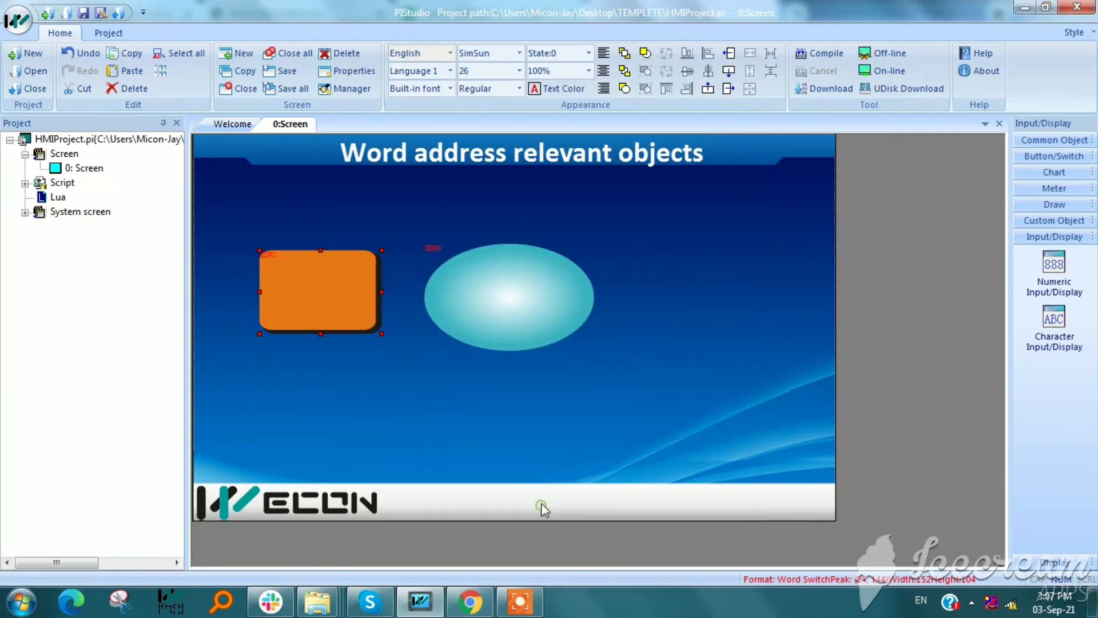
# Review the word lamp's graphic settings and enter 1 as its Language 1 text for State 0
pyautogui.doubleClick(519, 277)
pyautogui.click(458, 91)
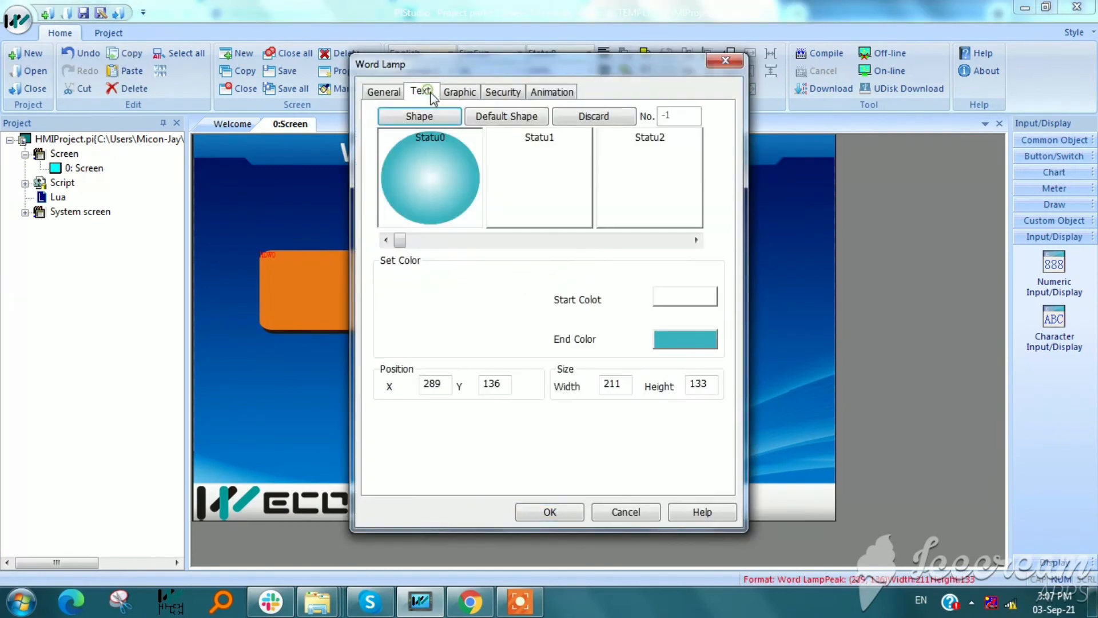
pyautogui.click(420, 91)
pyautogui.click(460, 92)
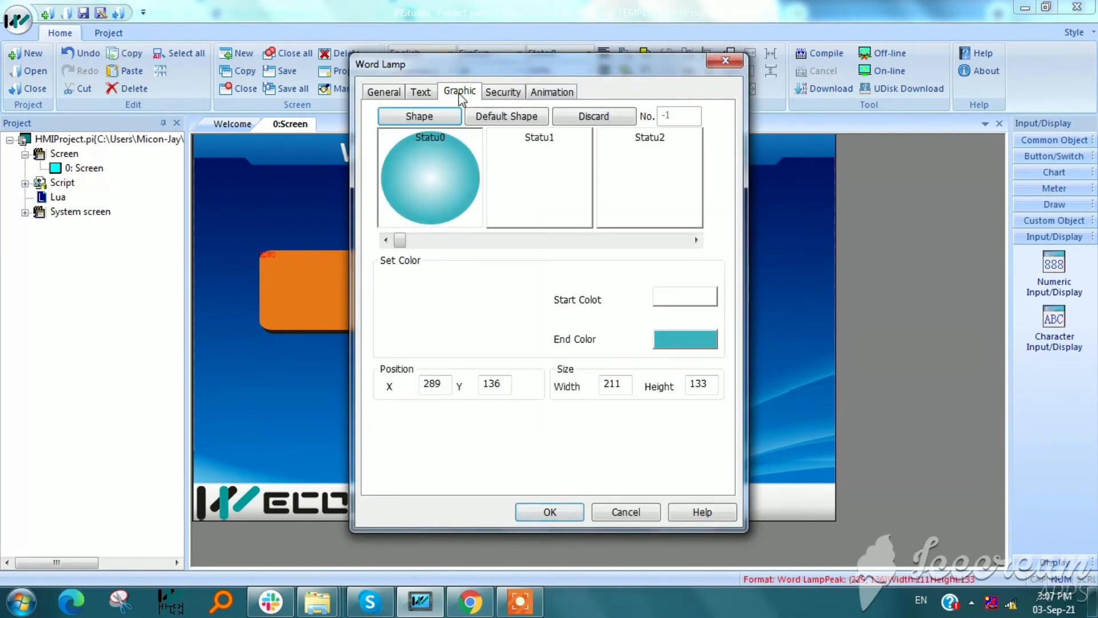
pyautogui.click(420, 92)
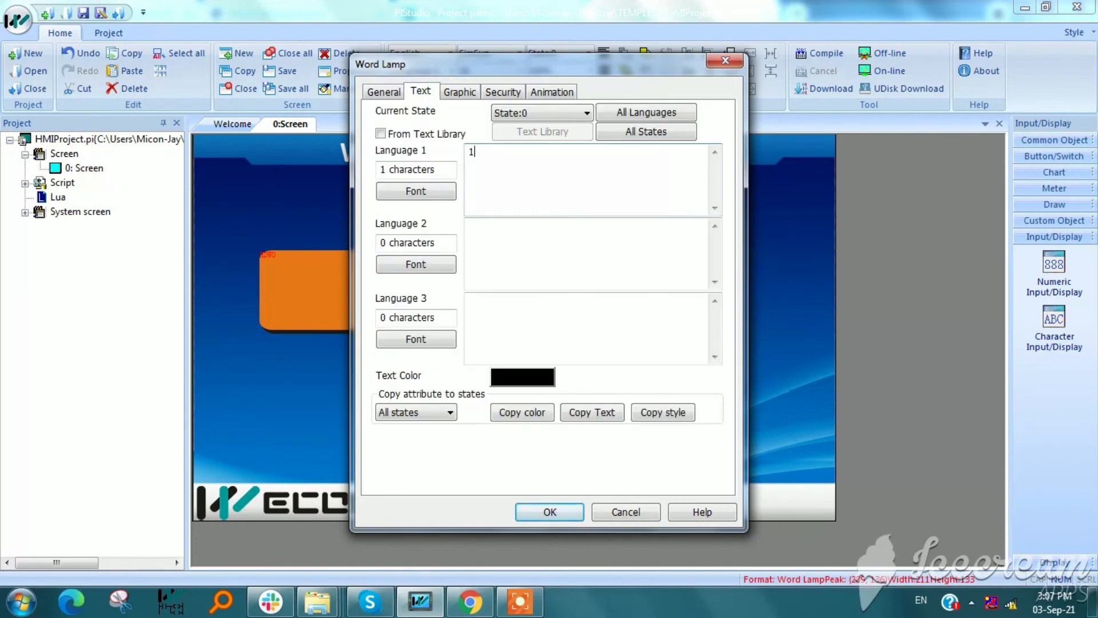
# Enter the word lamp's Language 1 texts for all states, with 2 for State 1 and 3 for State 2
pyautogui.click(635, 133)
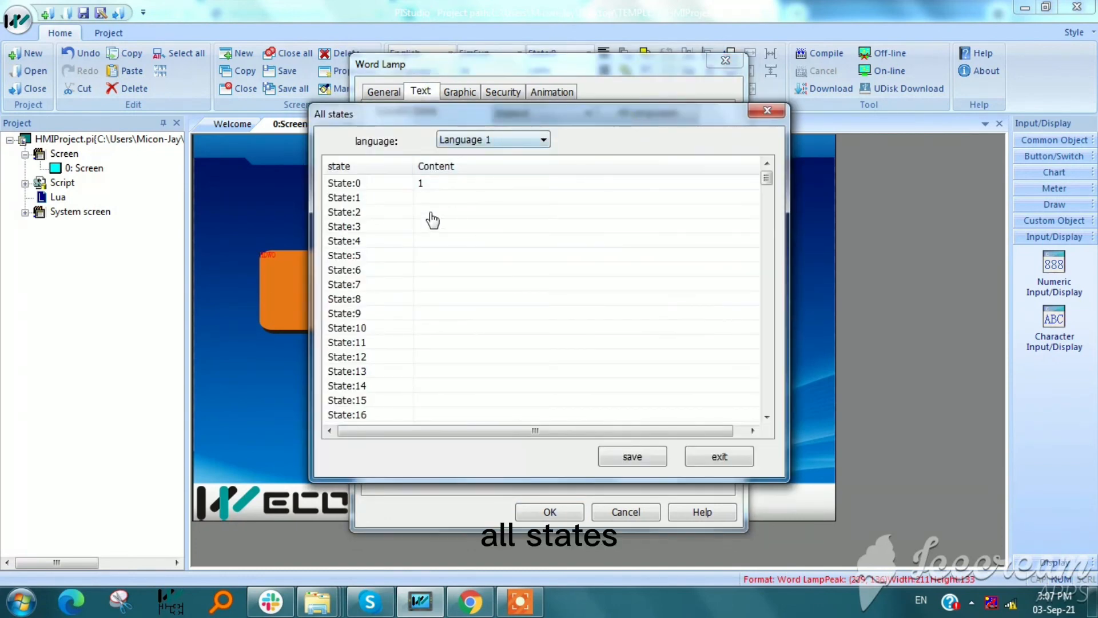
pyautogui.click(422, 198)
pyautogui.click(421, 198)
pyautogui.write('2')
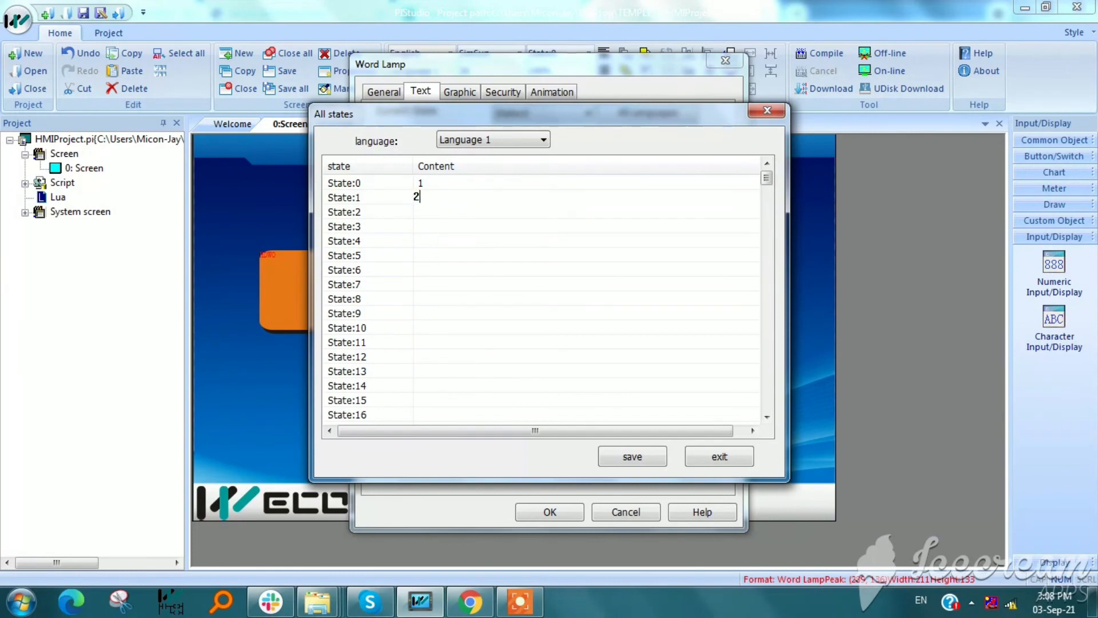
pyautogui.click(421, 213)
pyautogui.click(422, 213)
pyautogui.write('3')
pyautogui.click(421, 225)
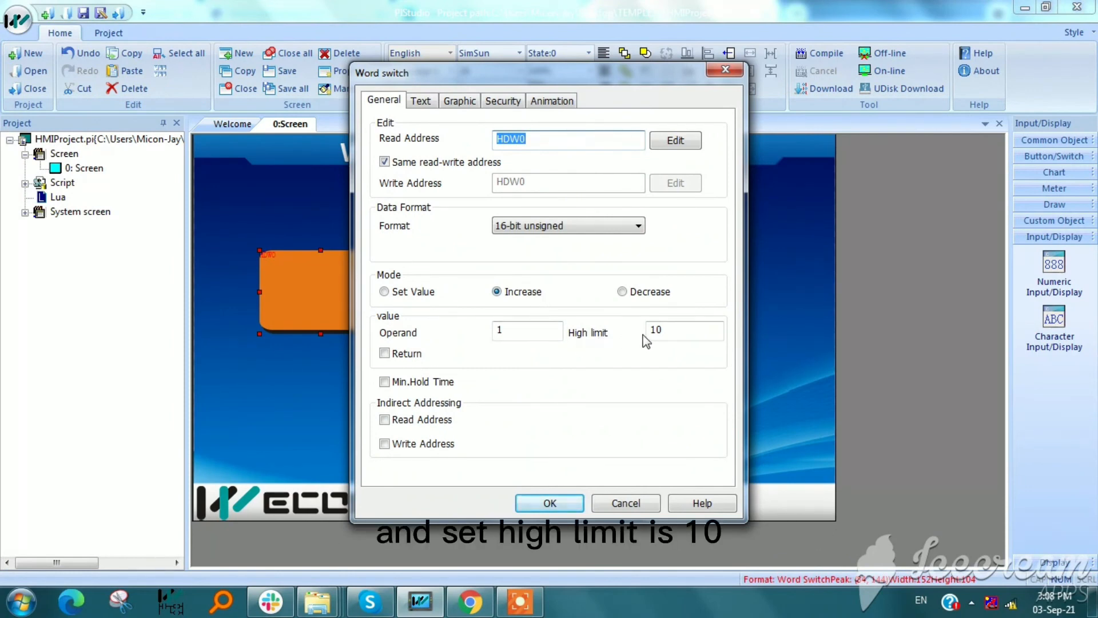
# Confirm the word switch's Increase mode with high limit 10, then compile the project and trigger the switch in the simulation
pyautogui.click(550, 503)
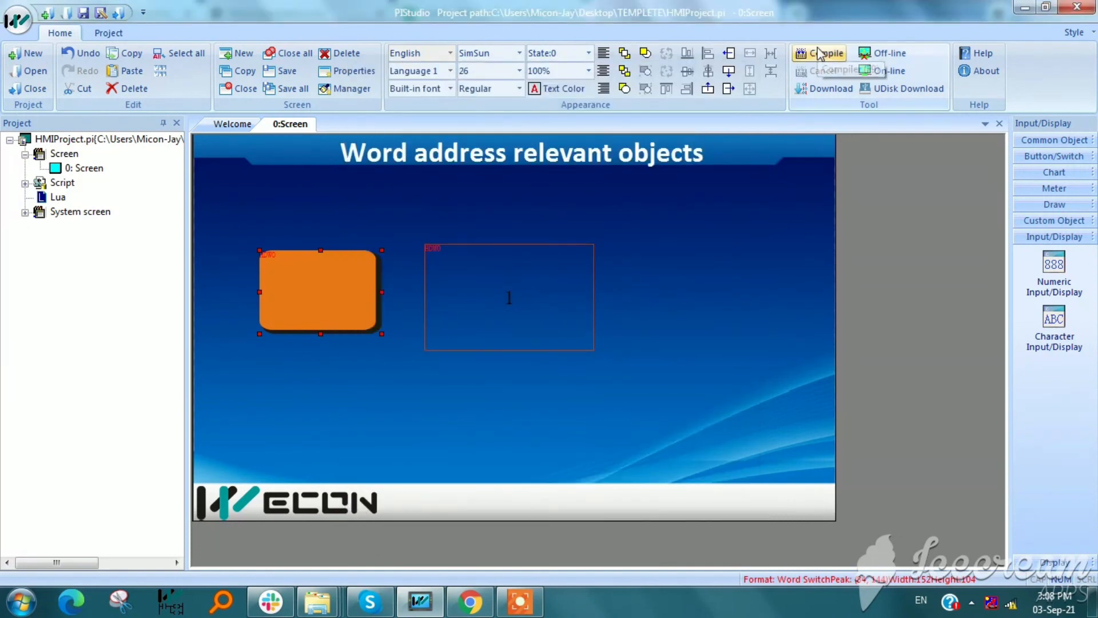
pyautogui.click(821, 55)
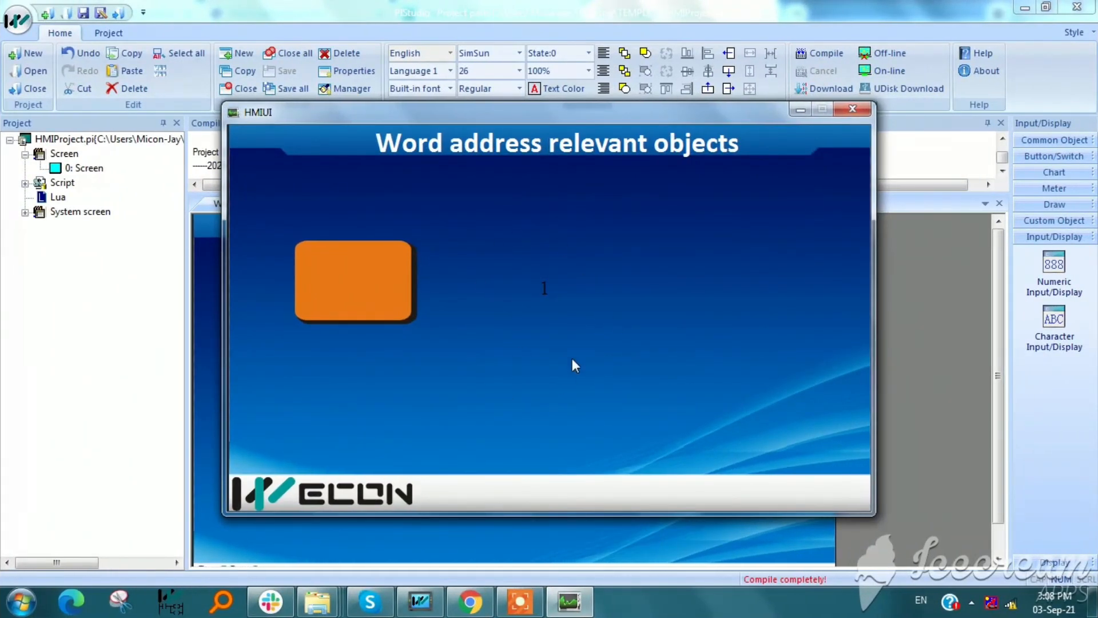
pyautogui.click(341, 261)
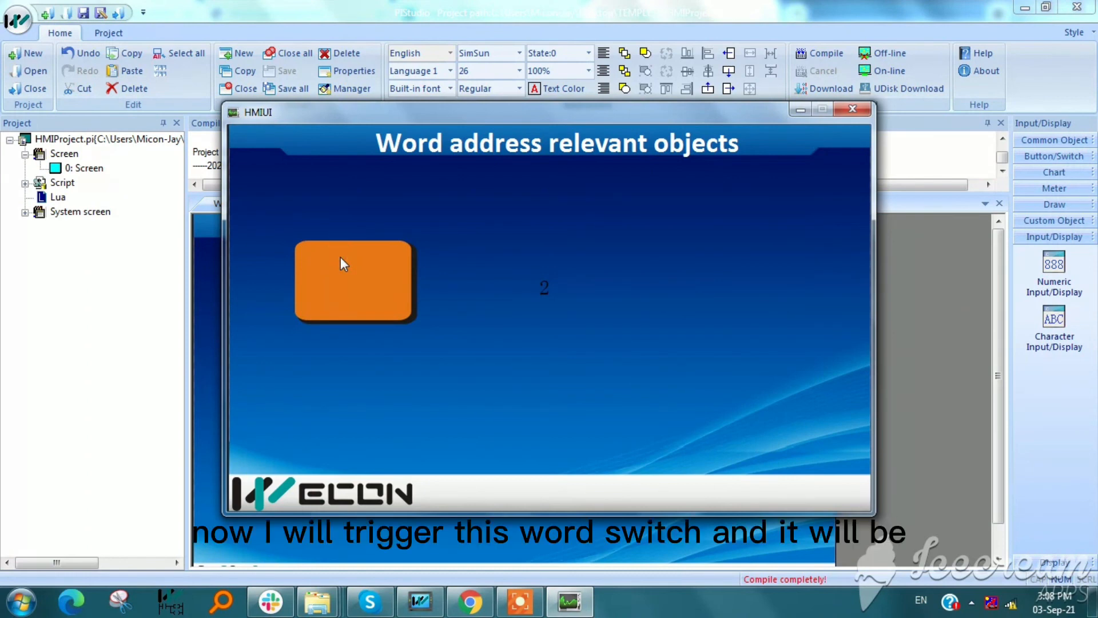